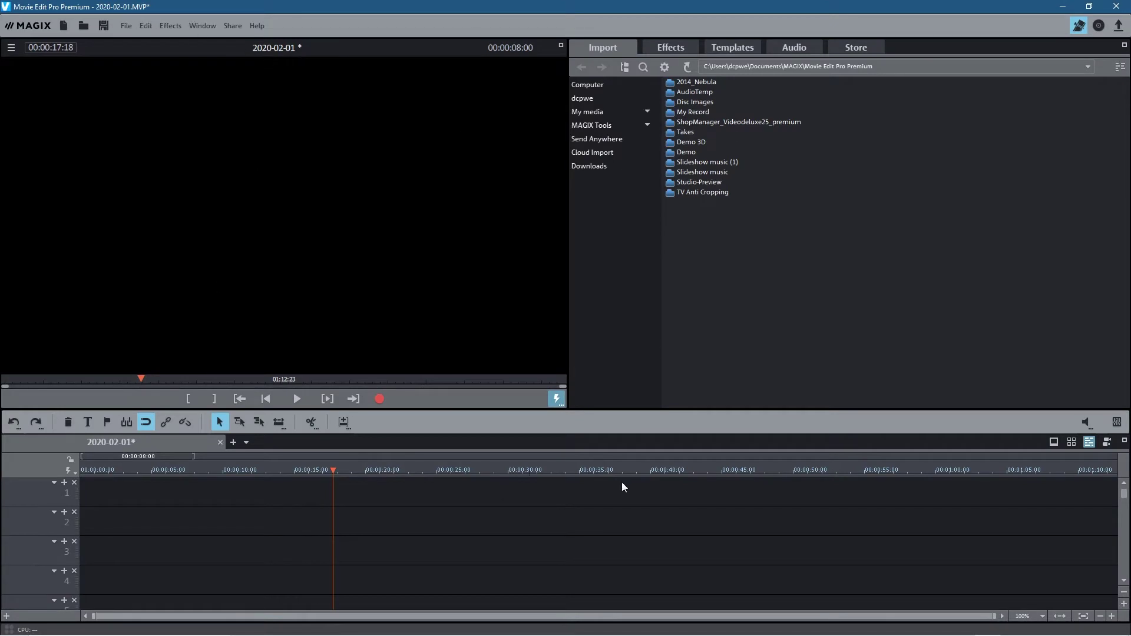
# Drag Africa.mp4 from File Explorer onto track 1 at 0:00, then scrub the preview to about 8 seconds
pyautogui.moveTo(331, 469); pyautogui.dragTo(6, 465)
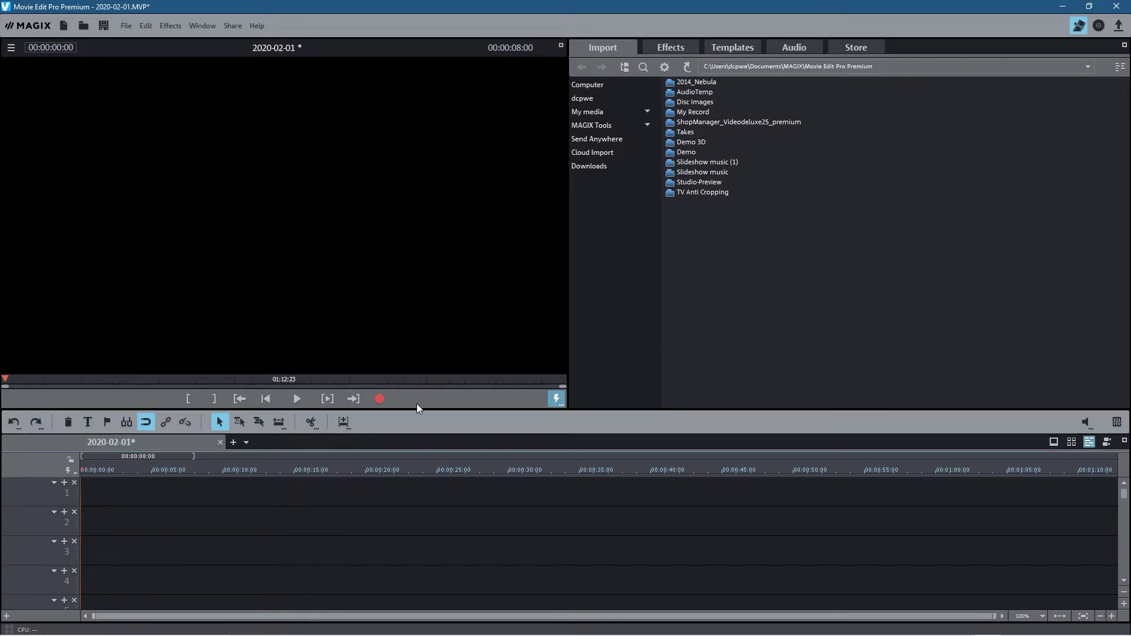
pyautogui.hotkey('alt', 'Tab')
pyautogui.click(641, 188)
pyautogui.moveTo(641, 184); pyautogui.dragTo(85, 492)
pyautogui.moveTo(141, 471); pyautogui.dragTo(85, 468)
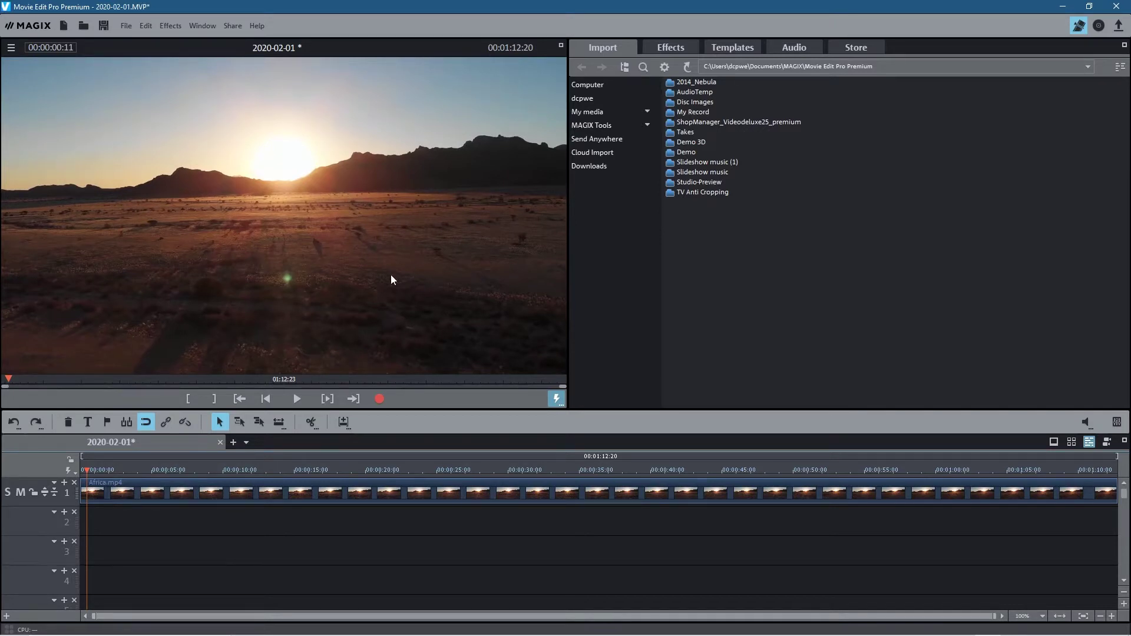
pyautogui.moveTo(235, 468); pyautogui.dragTo(198, 469)
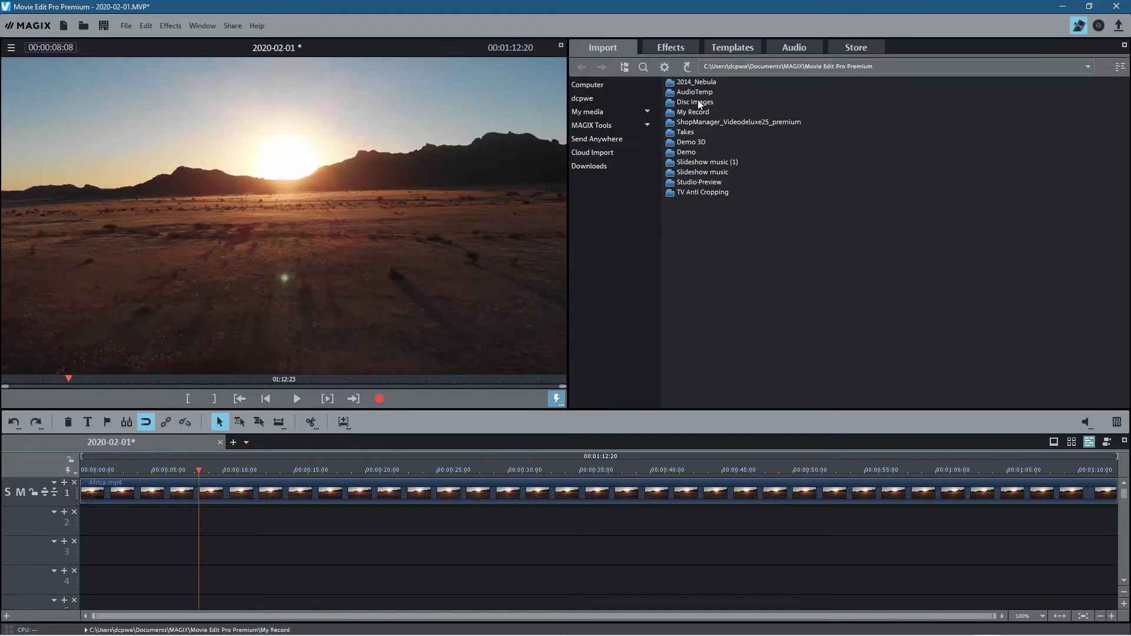
# Apply the Color effect to Africa.mp4, turning the hue toward warm red and raising saturation to 16
pyautogui.click(672, 48)
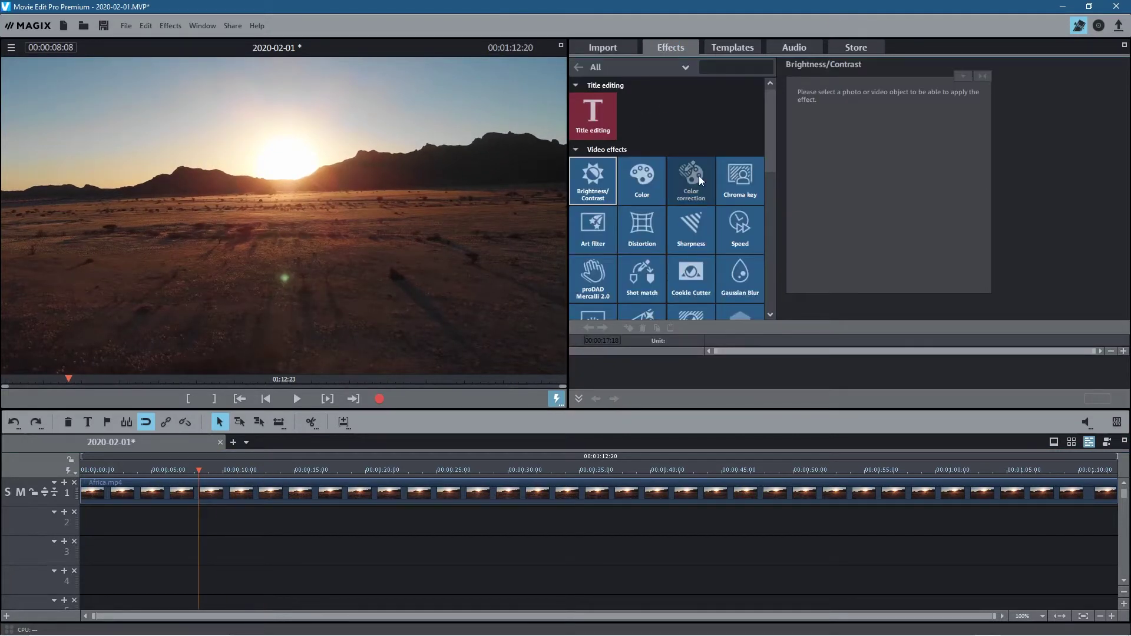
pyautogui.click(641, 176)
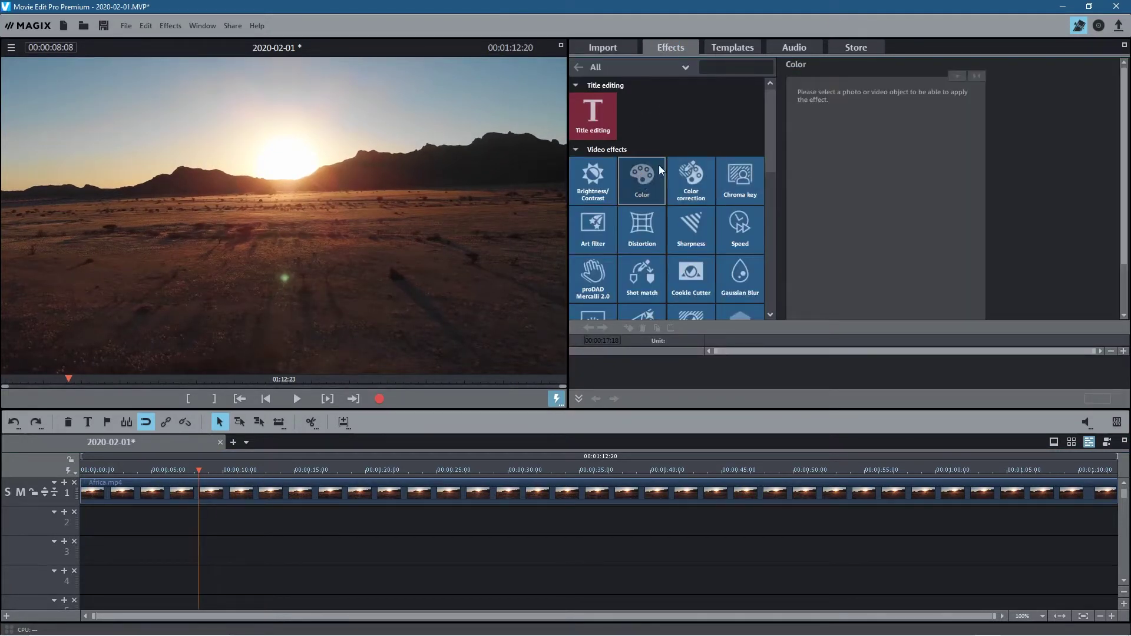
pyautogui.click(477, 478)
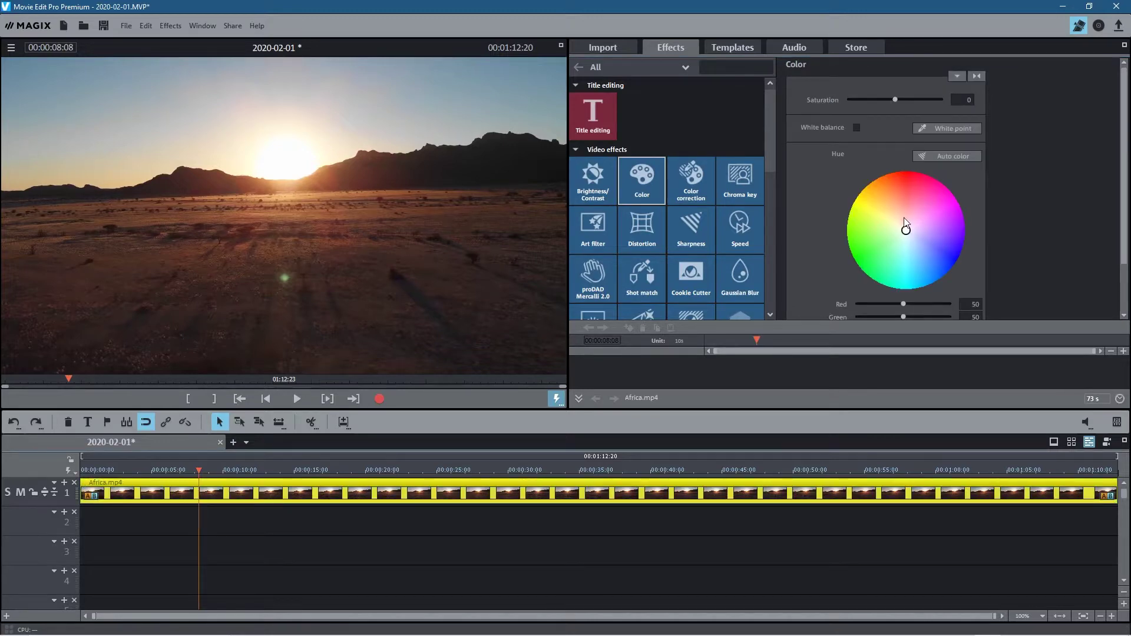
pyautogui.moveTo(908, 230); pyautogui.dragTo(913, 256)
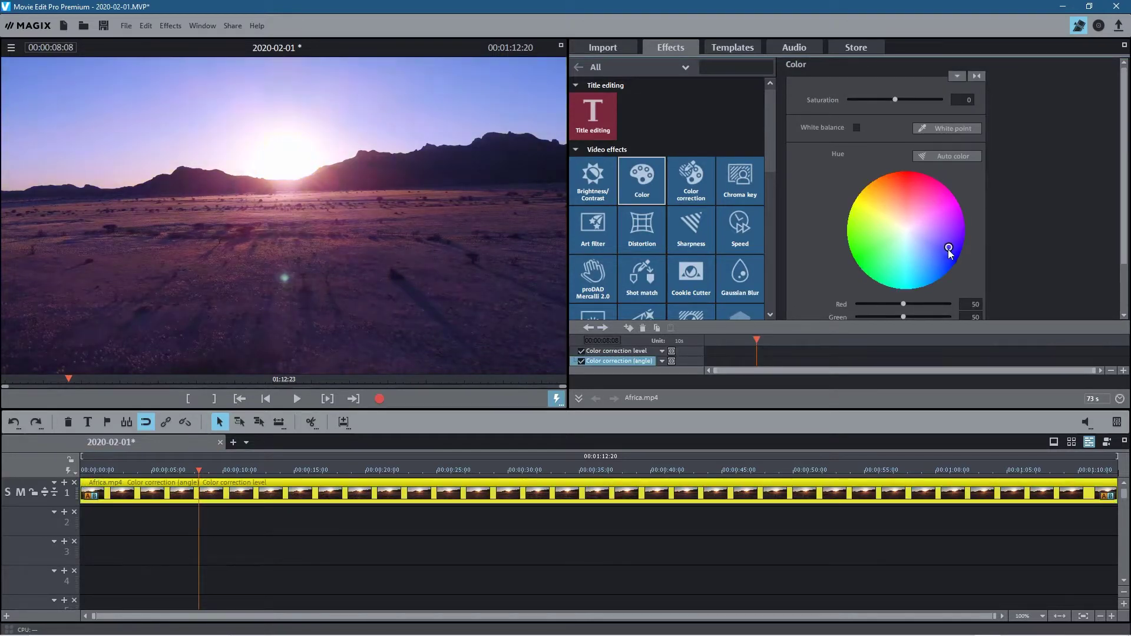
pyautogui.moveTo(940, 208); pyautogui.dragTo(902, 197)
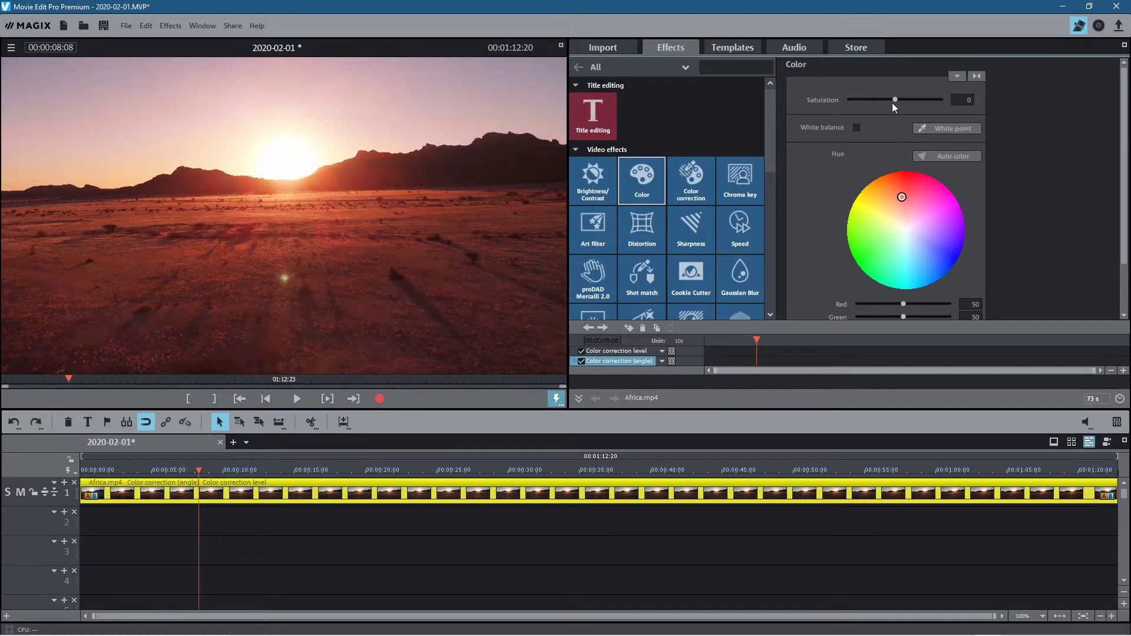
pyautogui.moveTo(894, 100); pyautogui.dragTo(904, 100)
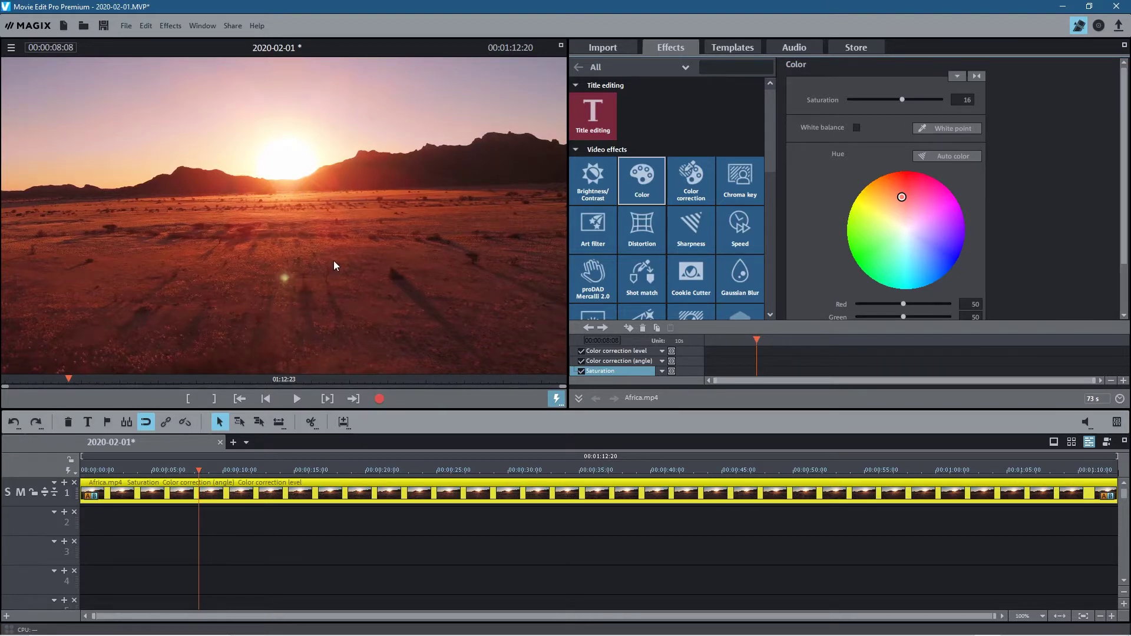
# Reset the Color settings, then compare the Color correction, Chroma key and Sharpness tiles, ending on Brightness/Contrast
pyautogui.click(976, 77)
pyautogui.click(602, 180)
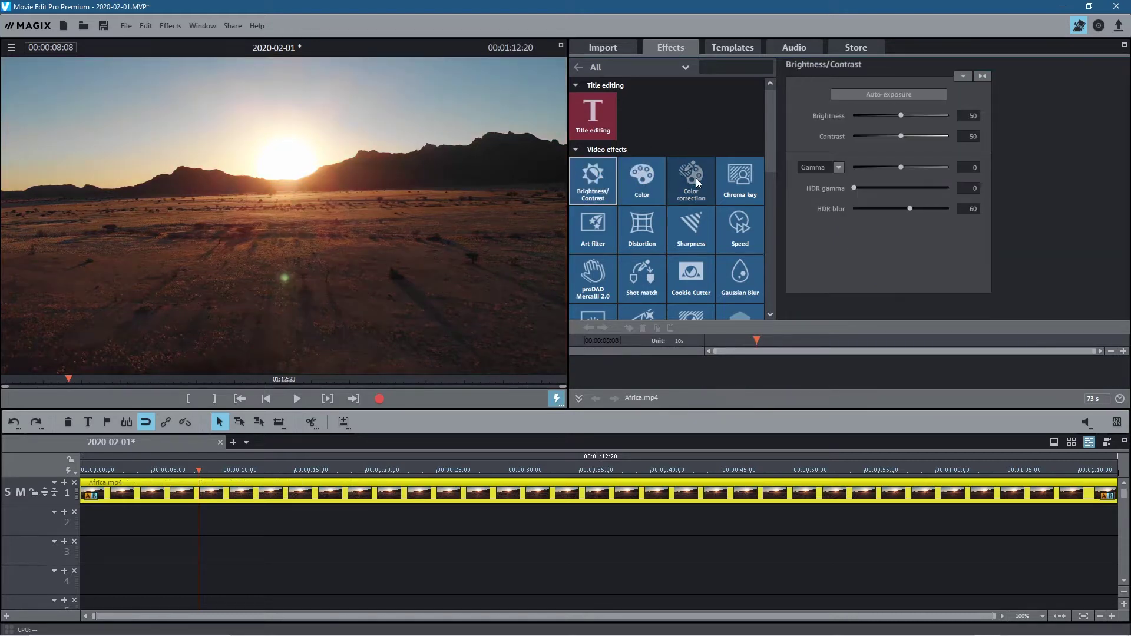
pyautogui.click(695, 178)
pyautogui.click(734, 180)
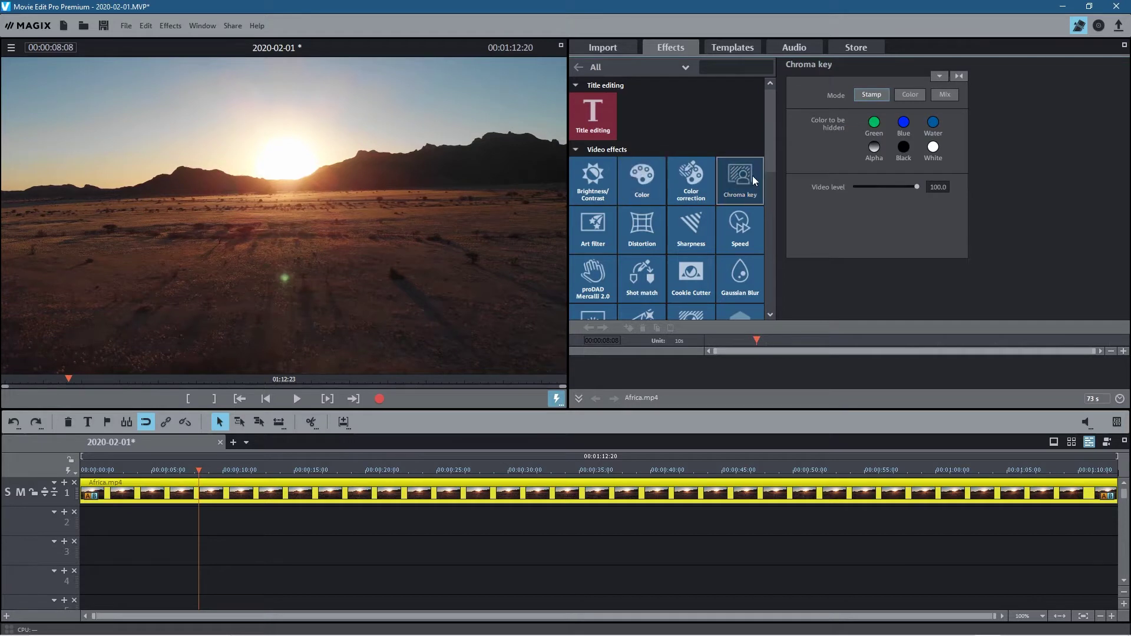
pyautogui.click(678, 176)
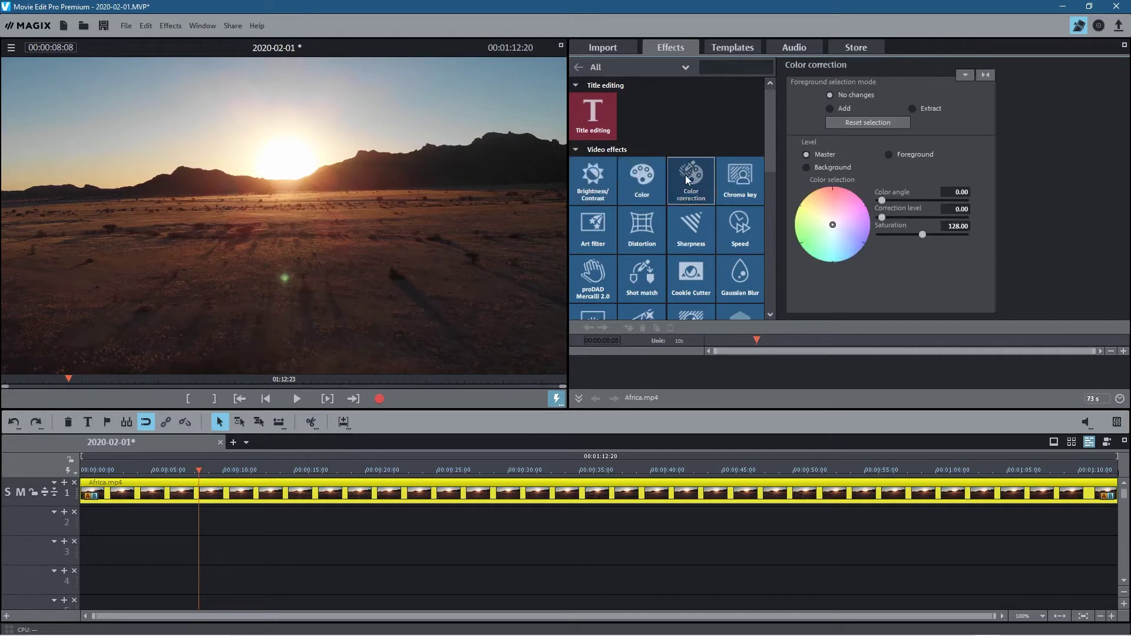
pyautogui.click(685, 232)
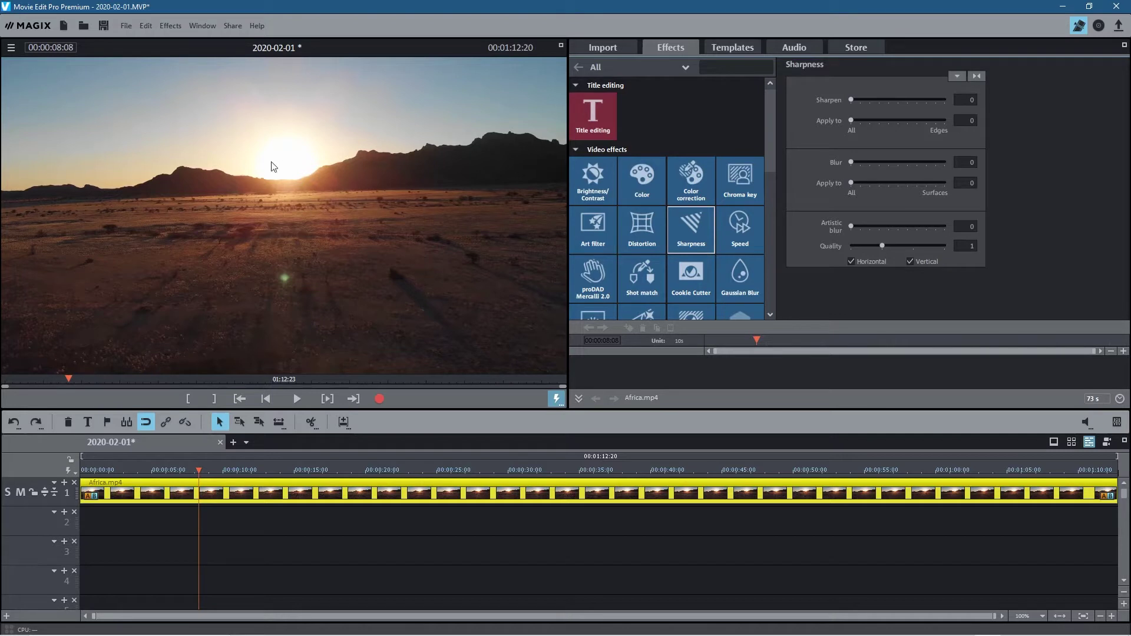
pyautogui.click(595, 176)
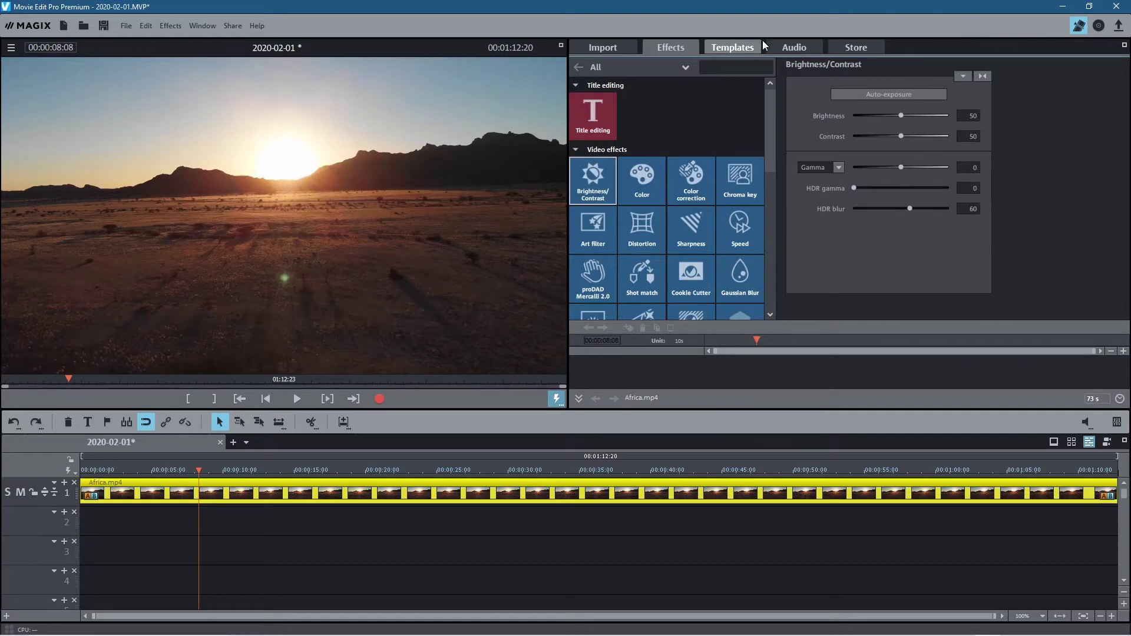
# Scroll the Templates to Movie looks and show the Film looks Basic presets, such as 16mm and Cinema 01
pyautogui.click(730, 48)
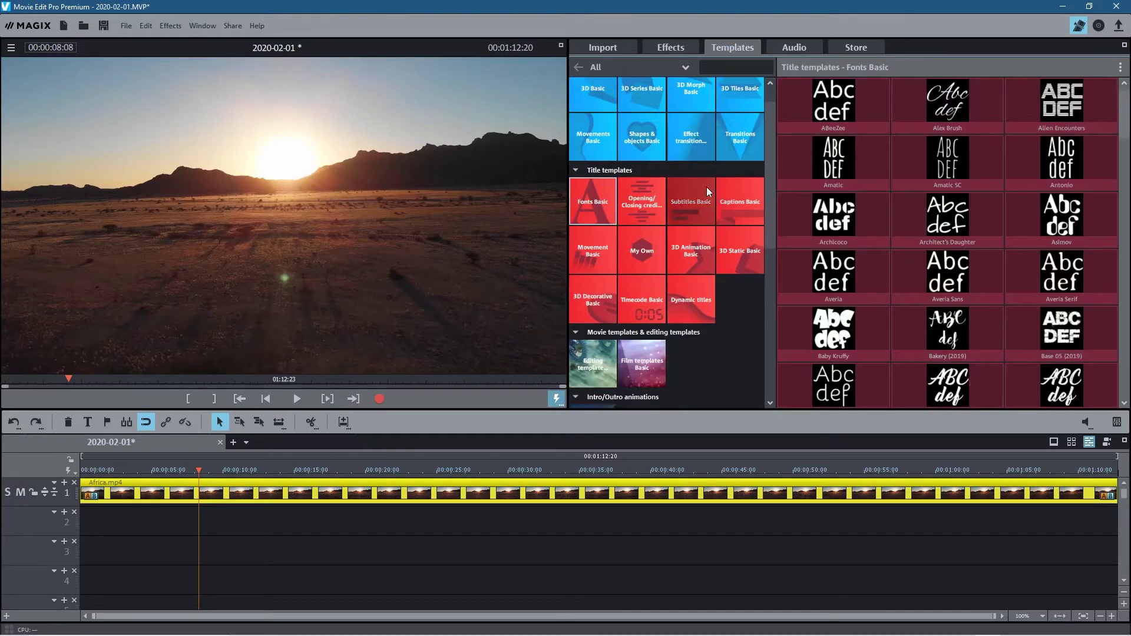
pyautogui.scroll(-5, 765, 169)
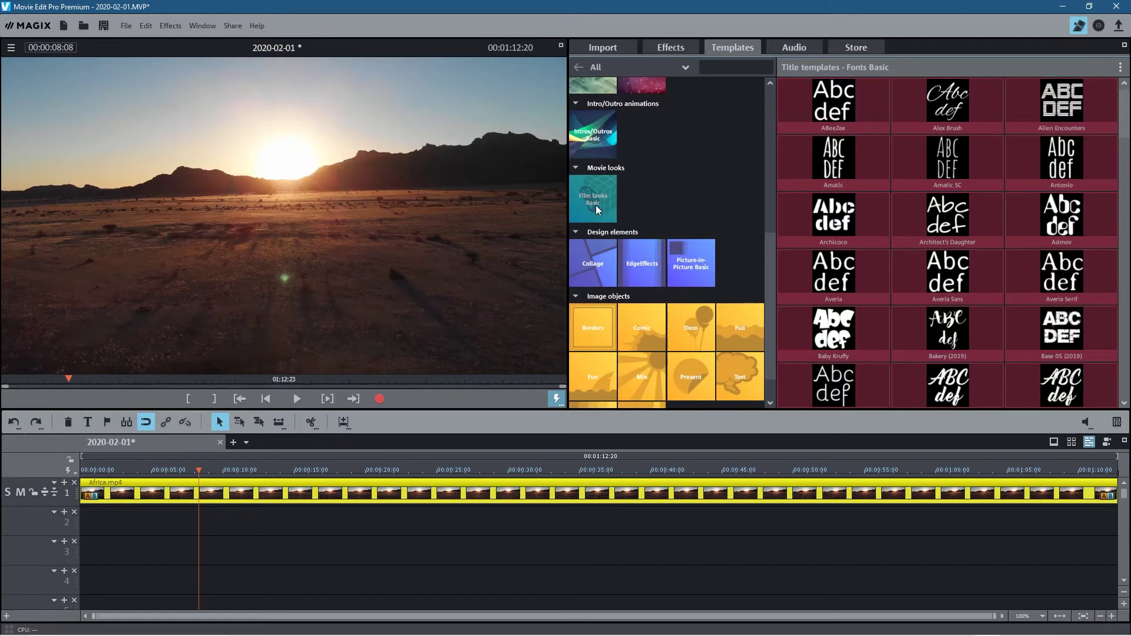
pyautogui.click(596, 205)
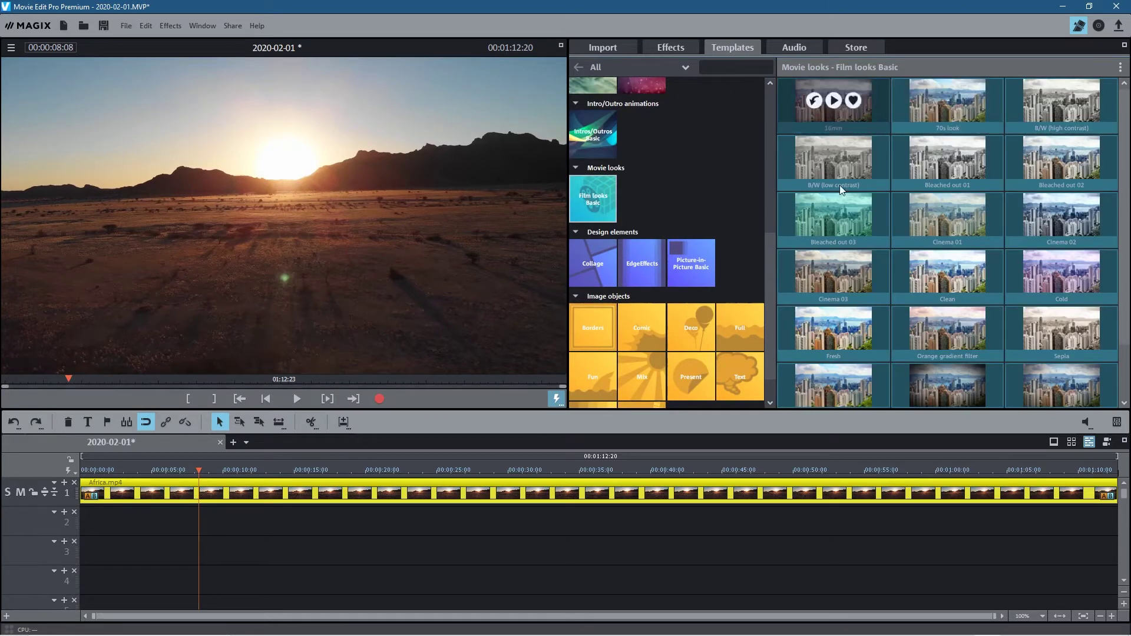
pyautogui.moveTo(958, 220)
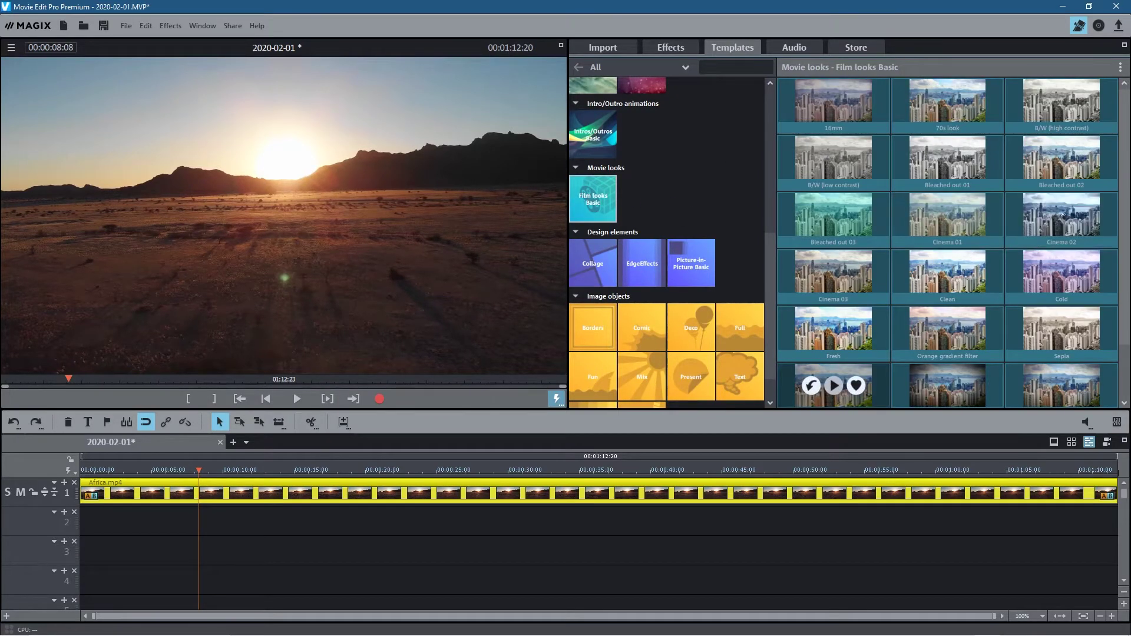
pyautogui.moveTo(1125, 196); pyautogui.dragTo(1112, 147)
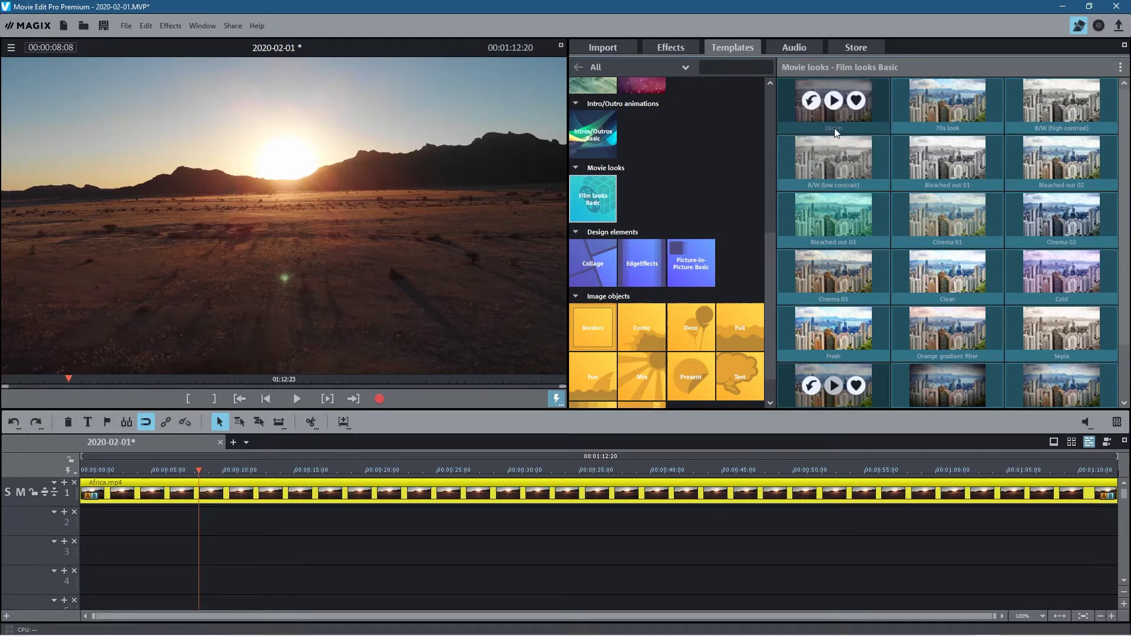
pyautogui.moveTo(800, 107); pyautogui.dragTo(219, 483)
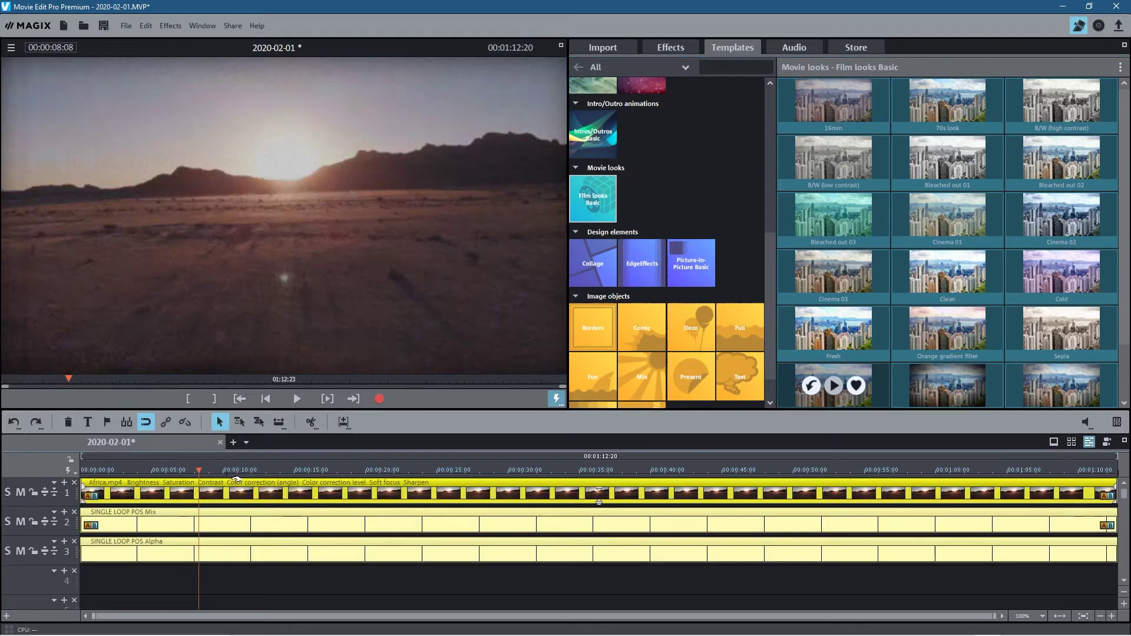
pyautogui.click(296, 399)
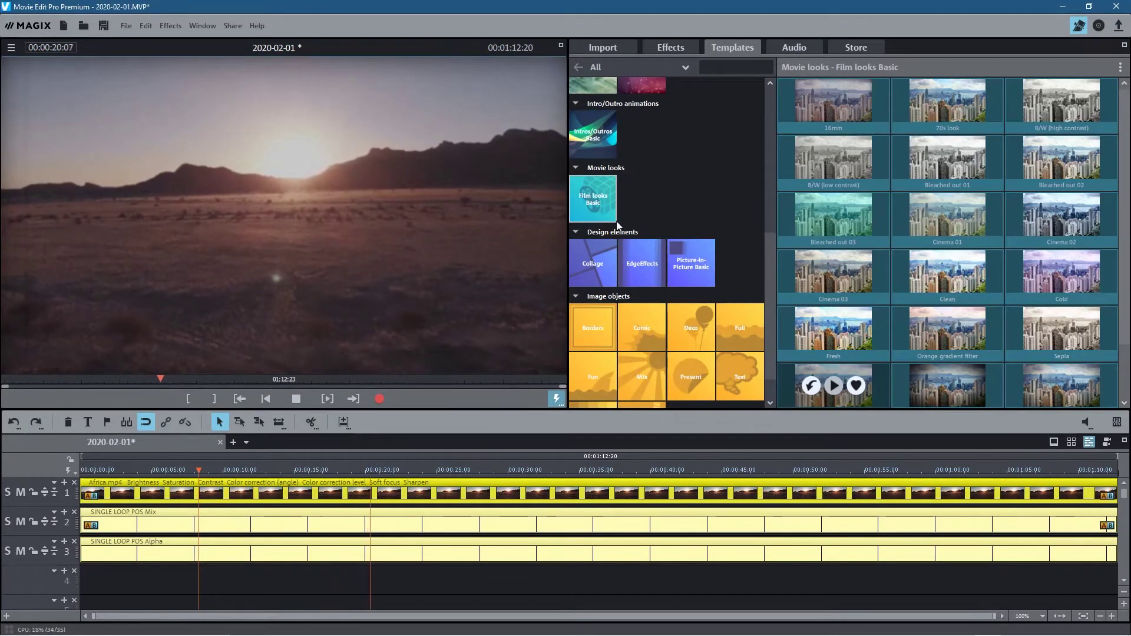
pyautogui.click(296, 399)
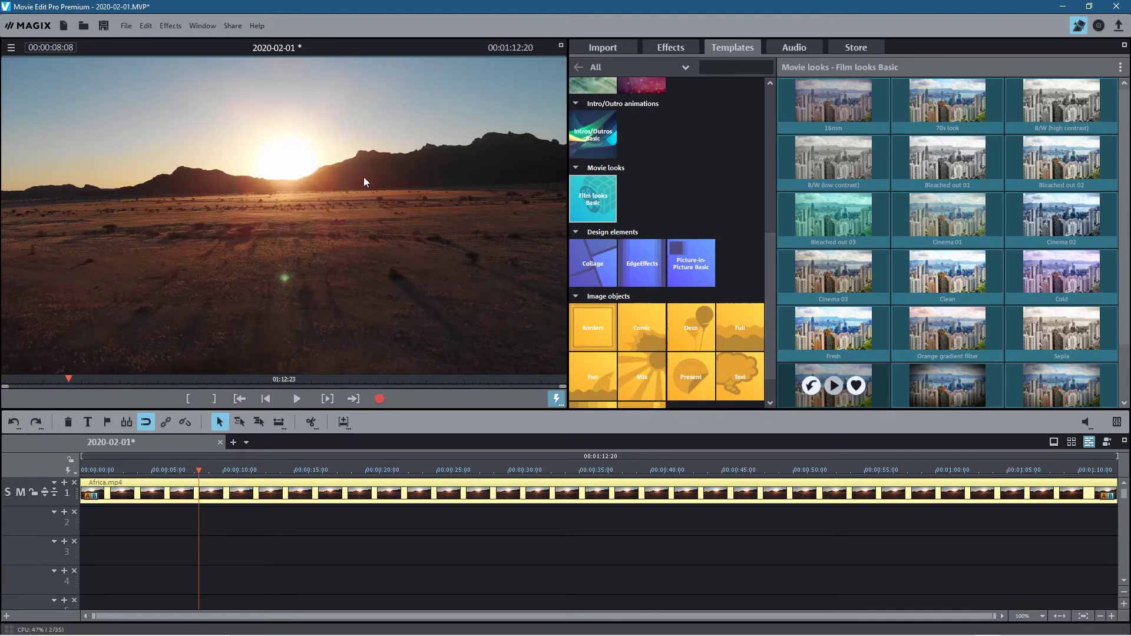
pyautogui.hotkey('ctrl', 'y')
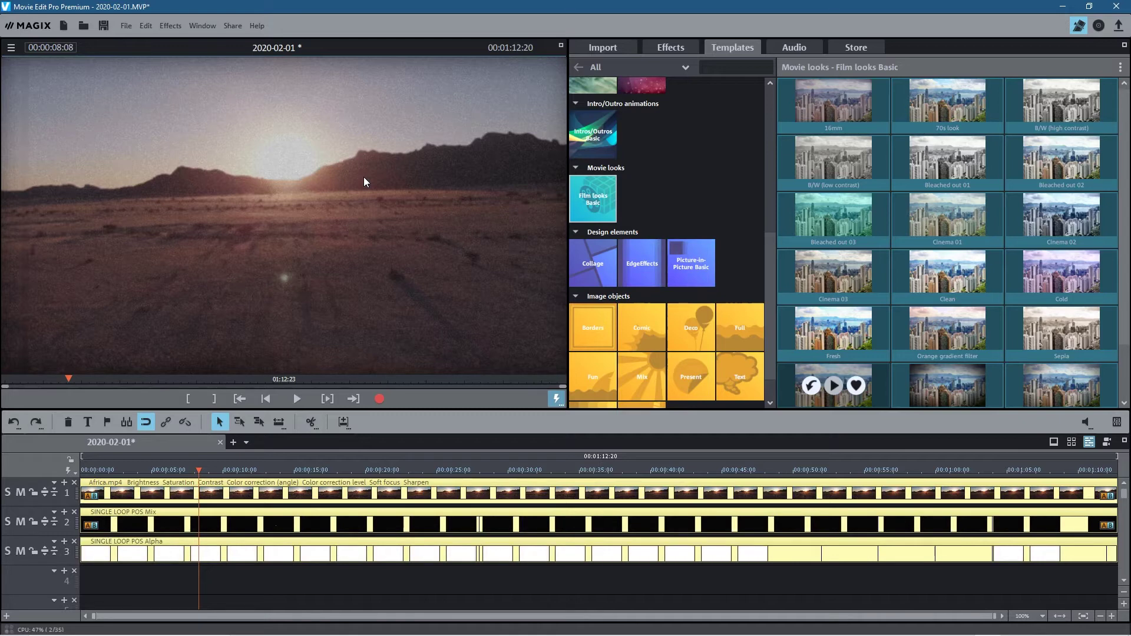
pyautogui.hotkey('ctrl', 'z')
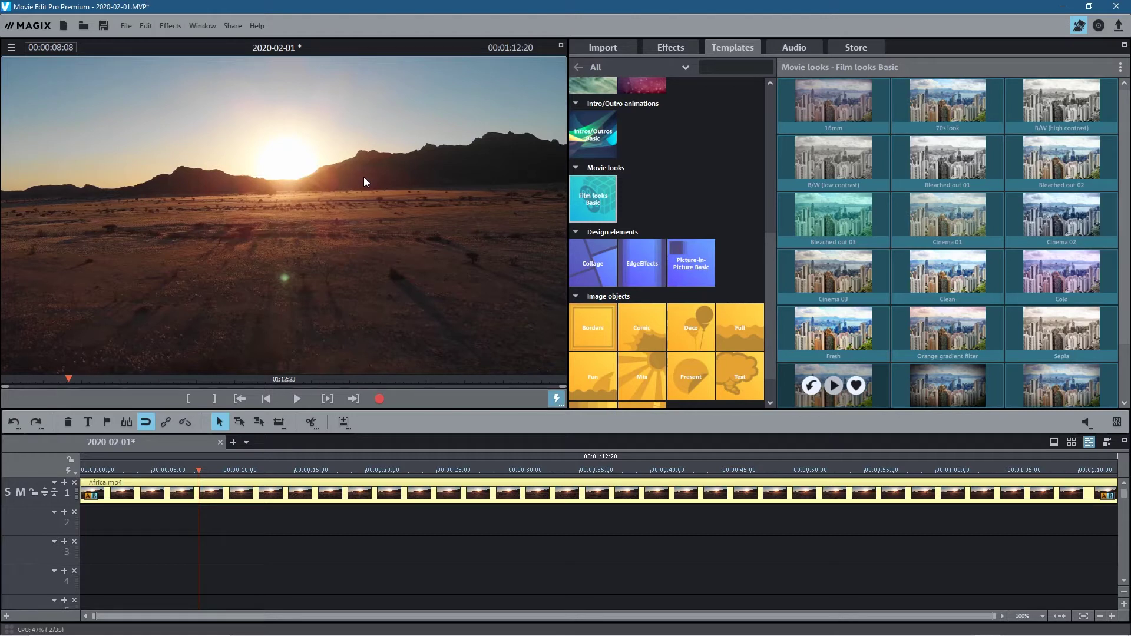
pyautogui.hotkey('ctrl', 'y')
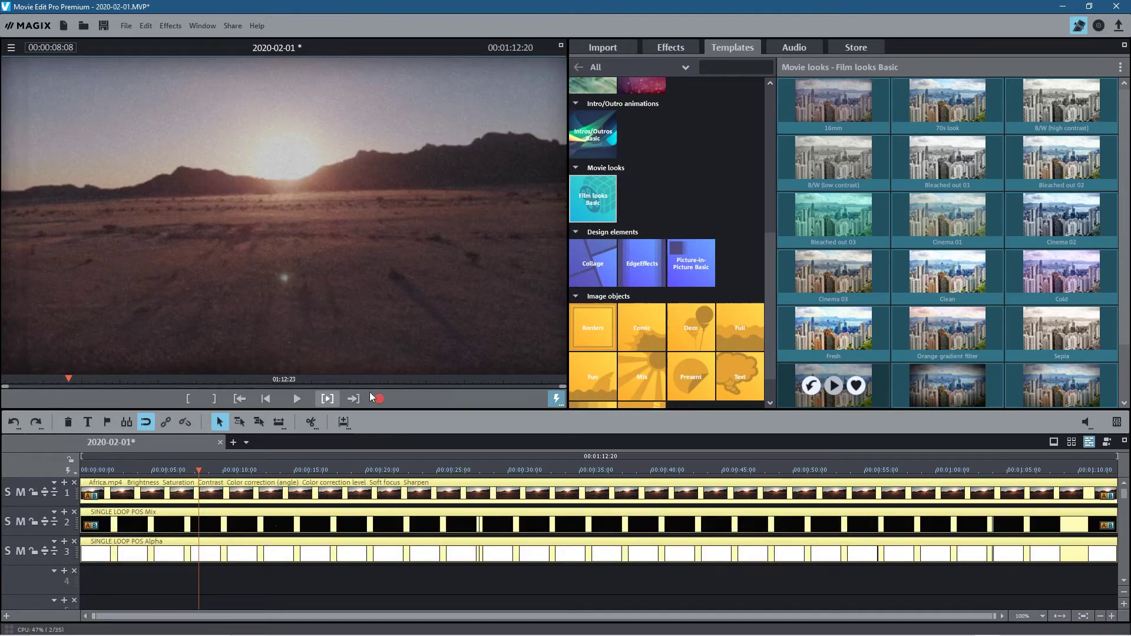
pyautogui.hotkey('ctrl', 'z')
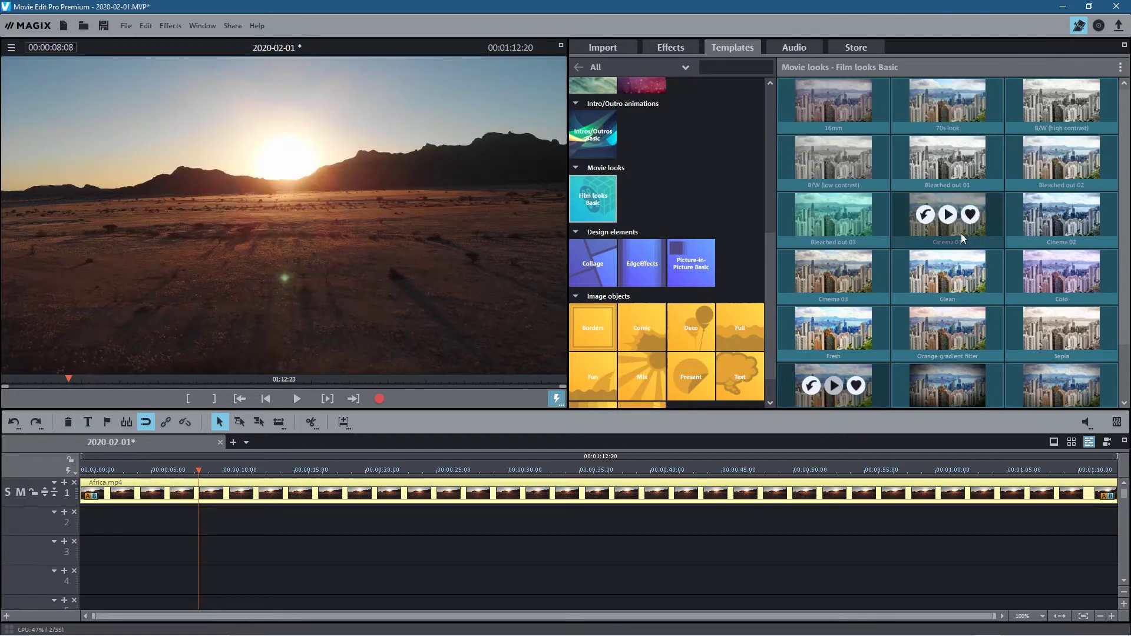
pyautogui.moveTo(1047, 104)
pyautogui.moveTo(1052, 114); pyautogui.dragTo(261, 475)
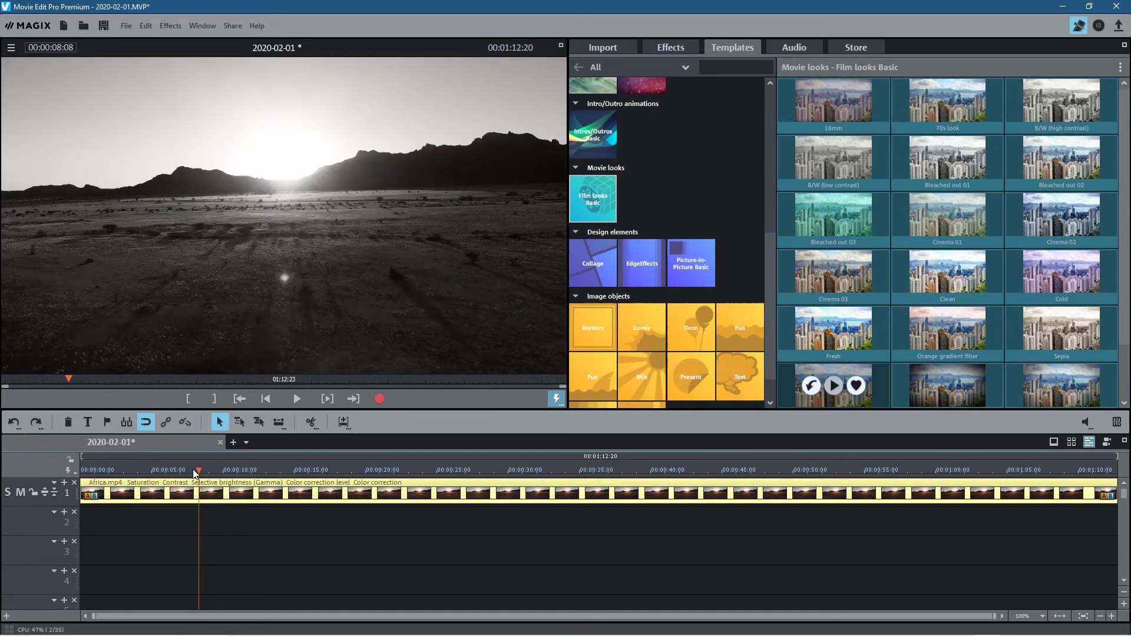
pyautogui.moveTo(198, 470); pyautogui.dragTo(439, 471)
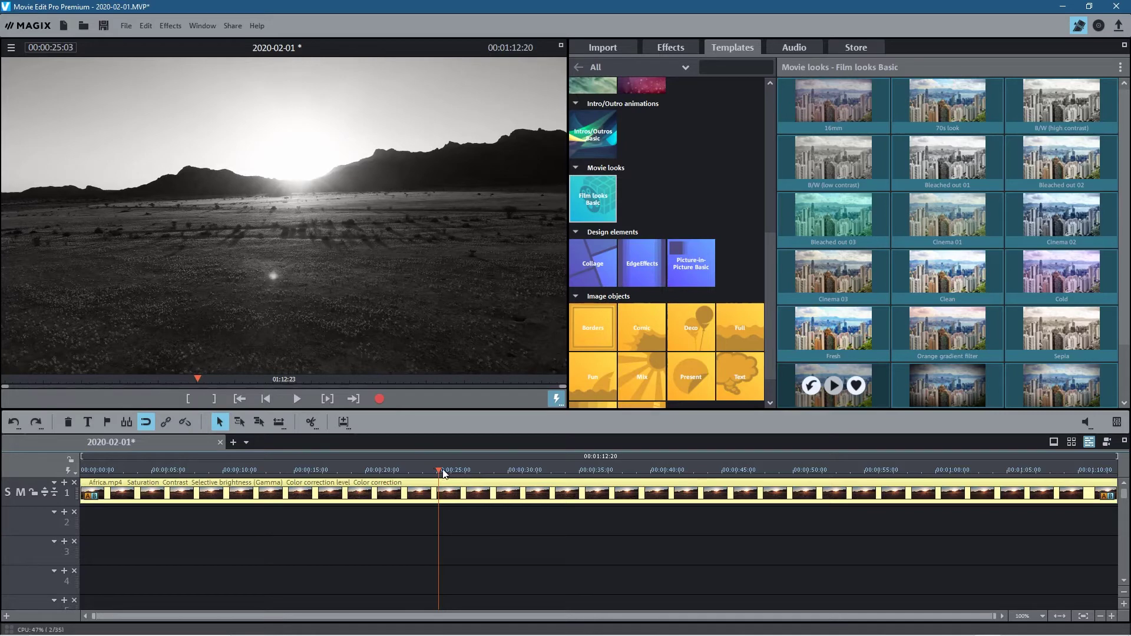
pyautogui.moveTo(438, 470); pyautogui.dragTo(182, 469)
pyautogui.click(304, 486)
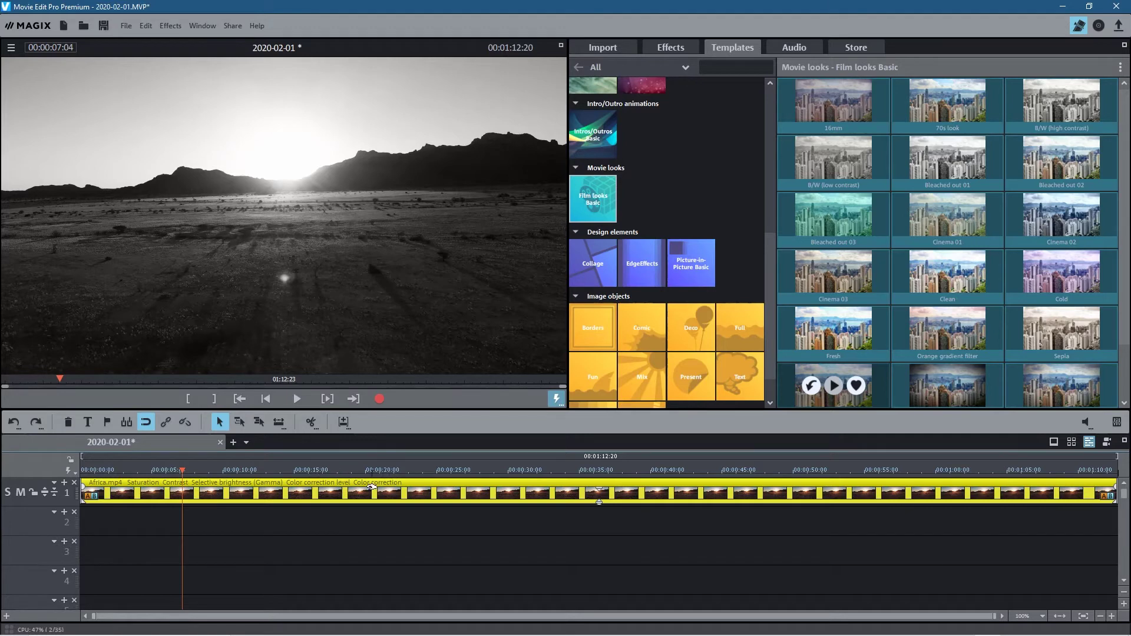
pyautogui.hotkey('ctrl', 'z')
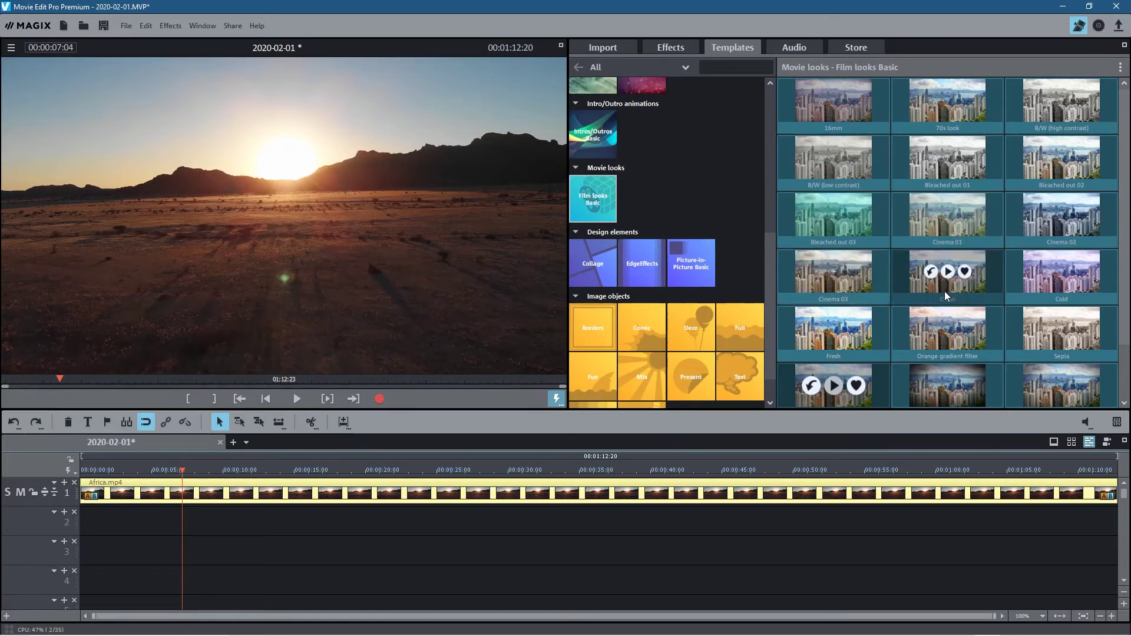
pyautogui.moveTo(805, 225); pyautogui.dragTo(258, 491)
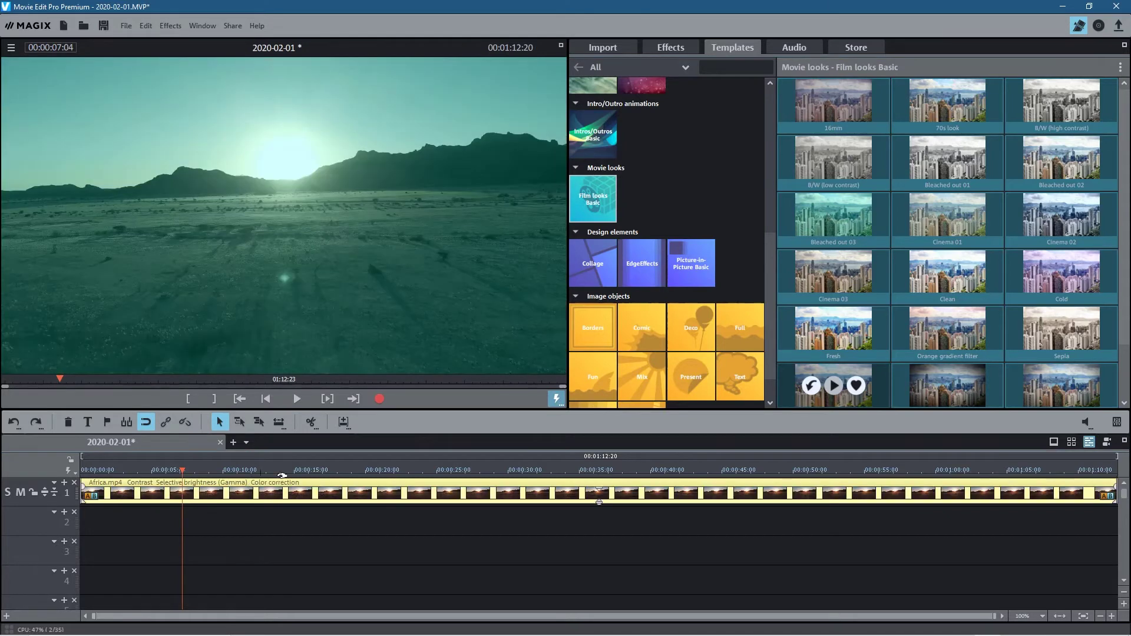
pyautogui.moveTo(182, 470); pyautogui.dragTo(208, 470)
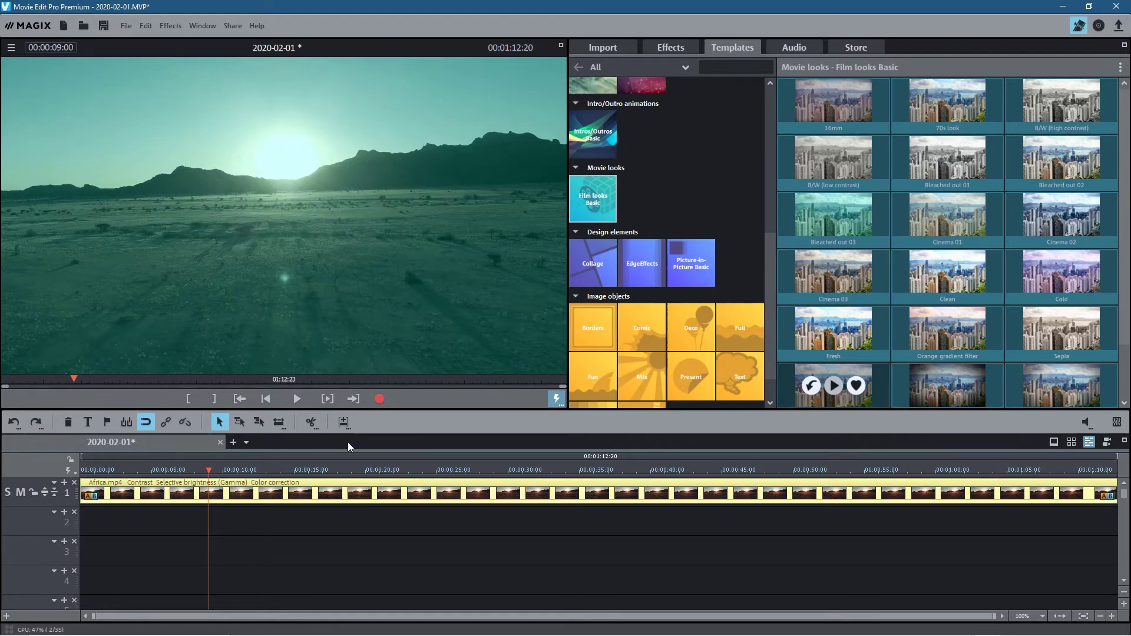
pyautogui.click(926, 283)
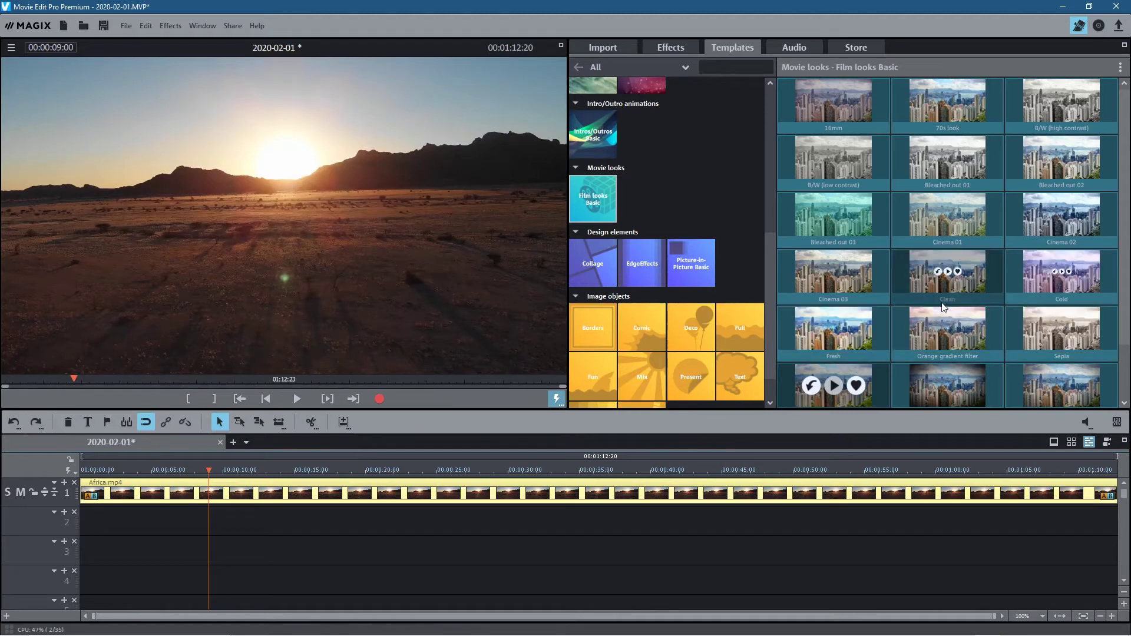
pyautogui.moveTo(922, 290)
pyautogui.moveTo(922, 290); pyautogui.dragTo(252, 486)
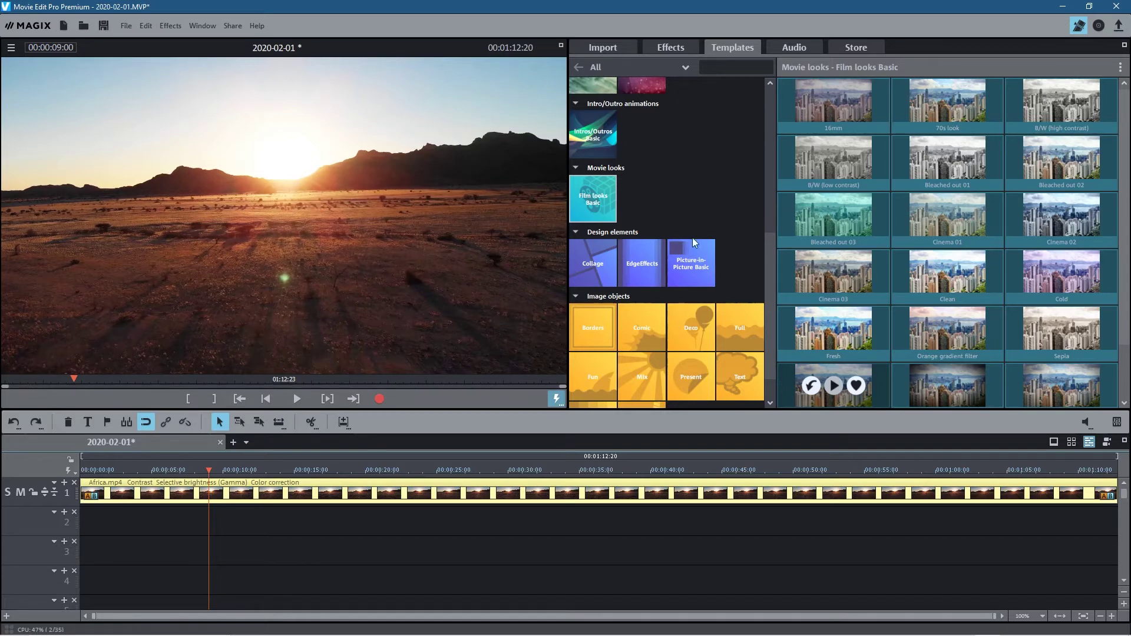
pyautogui.hotkey('ctrl', 'z')
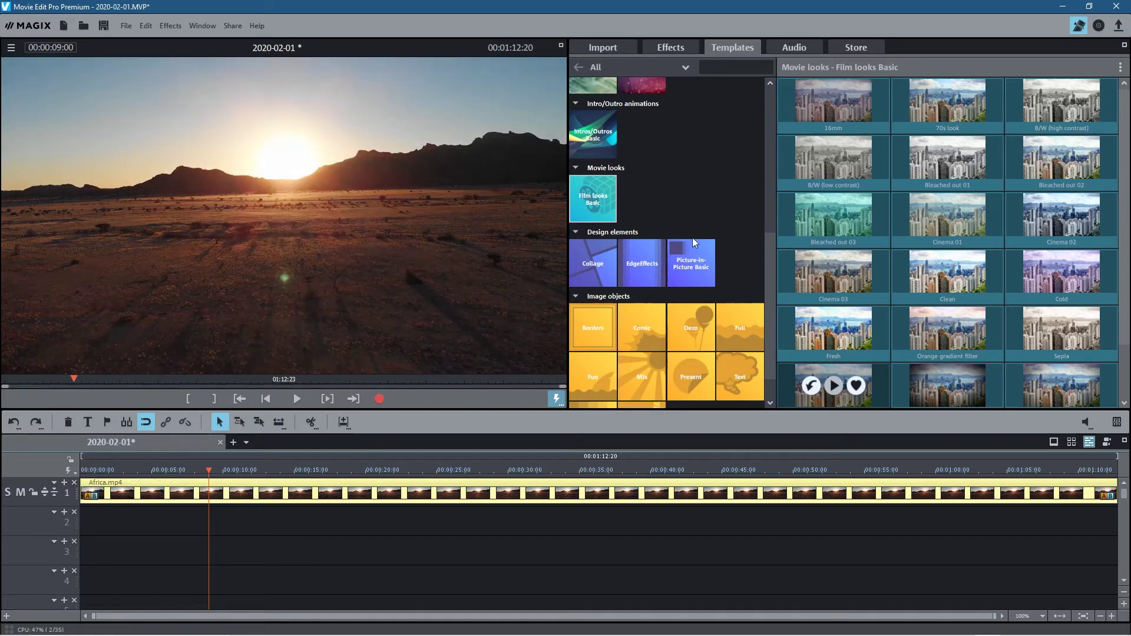
pyautogui.hotkey('ctrl', 'y')
pyautogui.hotkey('ctrl', 'z')
pyautogui.hotkey('ctrl', 'y')
pyautogui.hotkey('ctrl', 'z')
pyautogui.hotkey('ctrl', 'y')
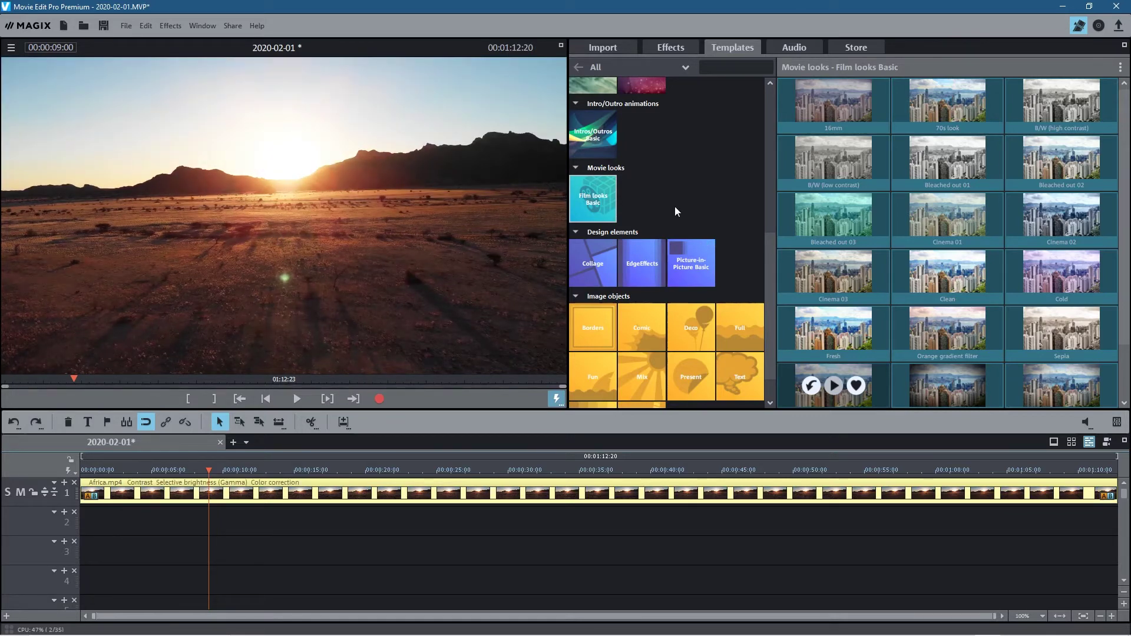
pyautogui.hotkey('ctrl', 'z')
pyautogui.hotkey('ctrl', 'y')
pyautogui.hotkey('ctrl', 'z')
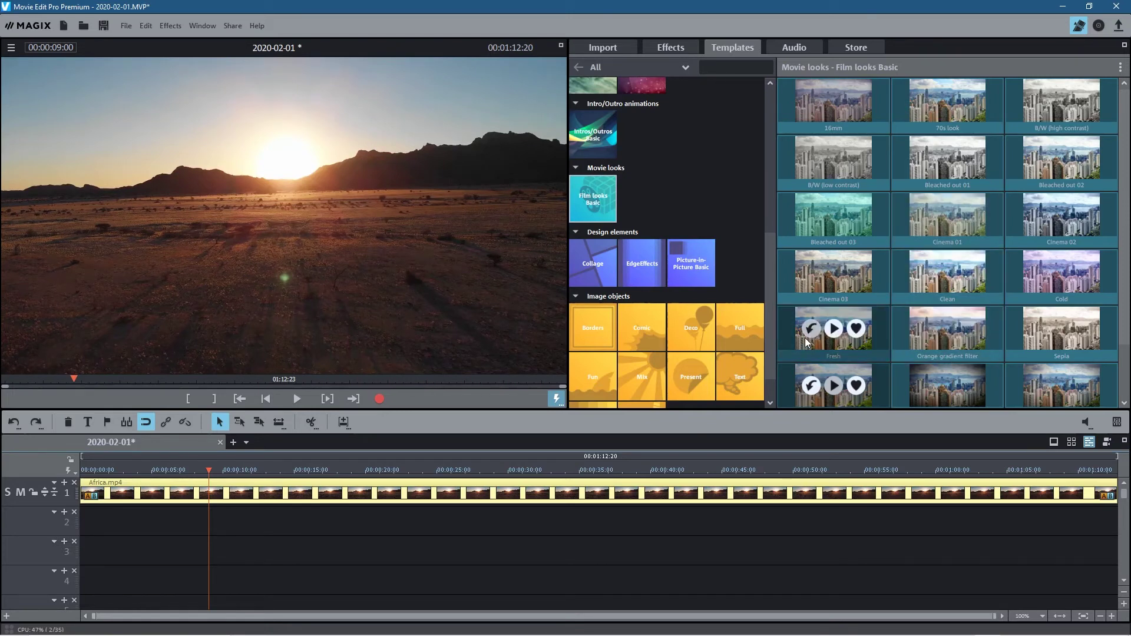
pyautogui.moveTo(807, 344)
pyautogui.mouseDown()
pyautogui.moveTo(412, 509)
pyautogui.moveTo(209, 502)
pyautogui.mouseUp()
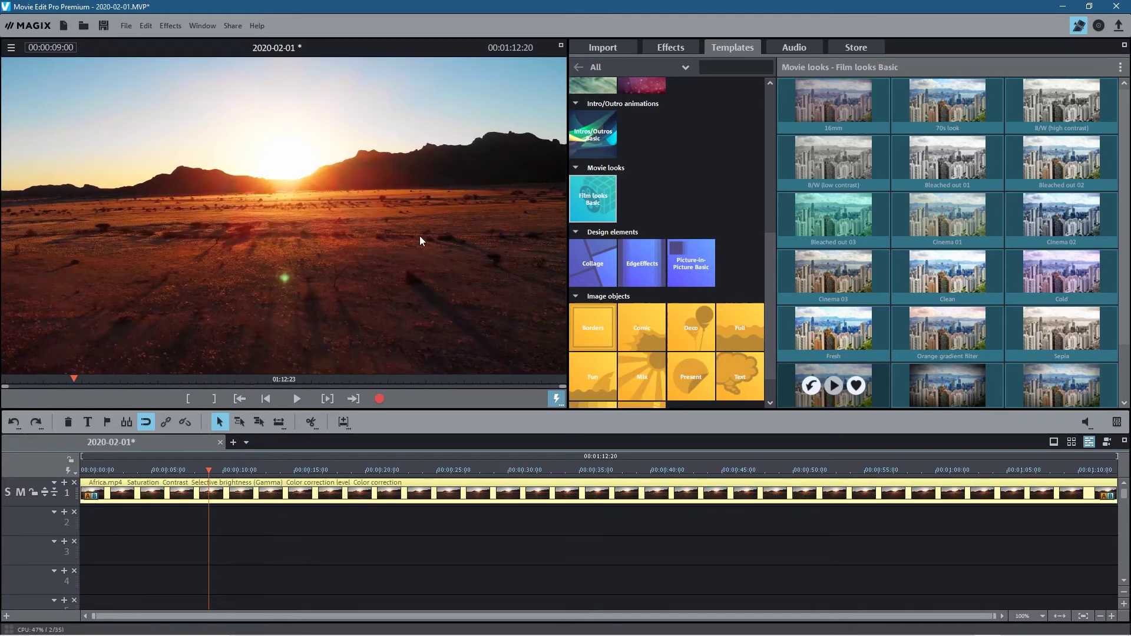
pyautogui.hotkey('ctrl', 'z')
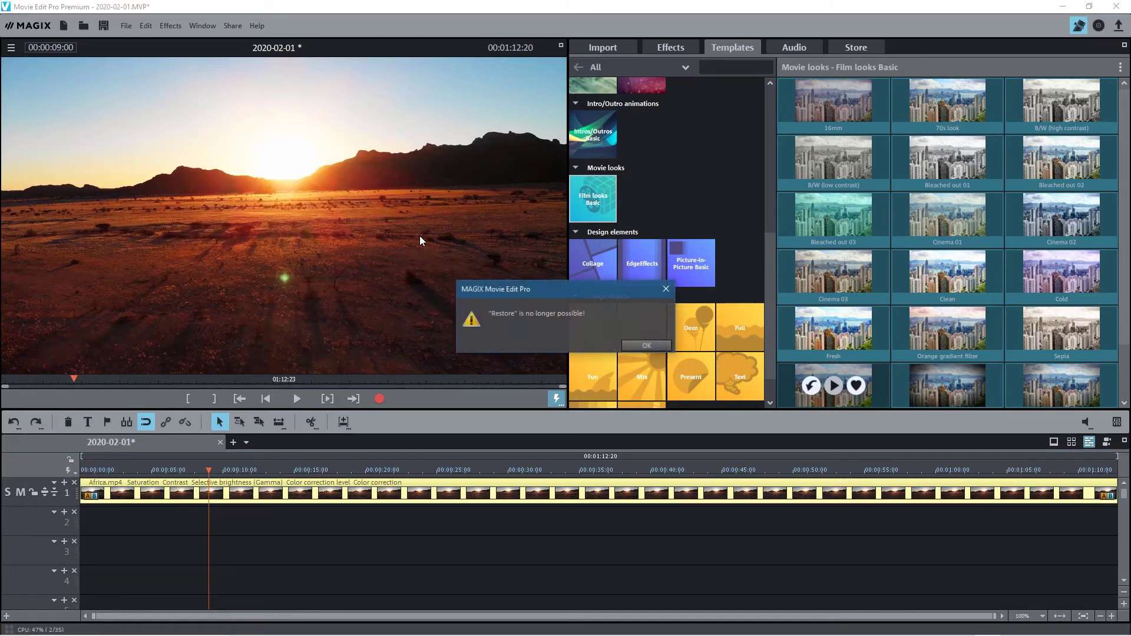
pyautogui.press('Return')
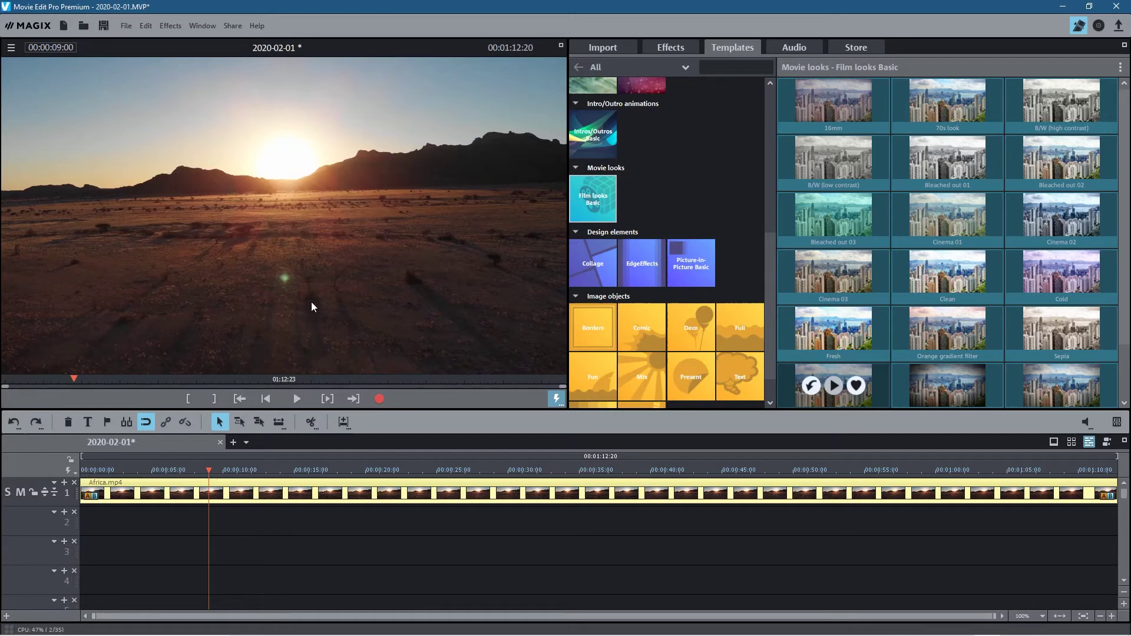
pyautogui.hotkey('ctrl', 'y')
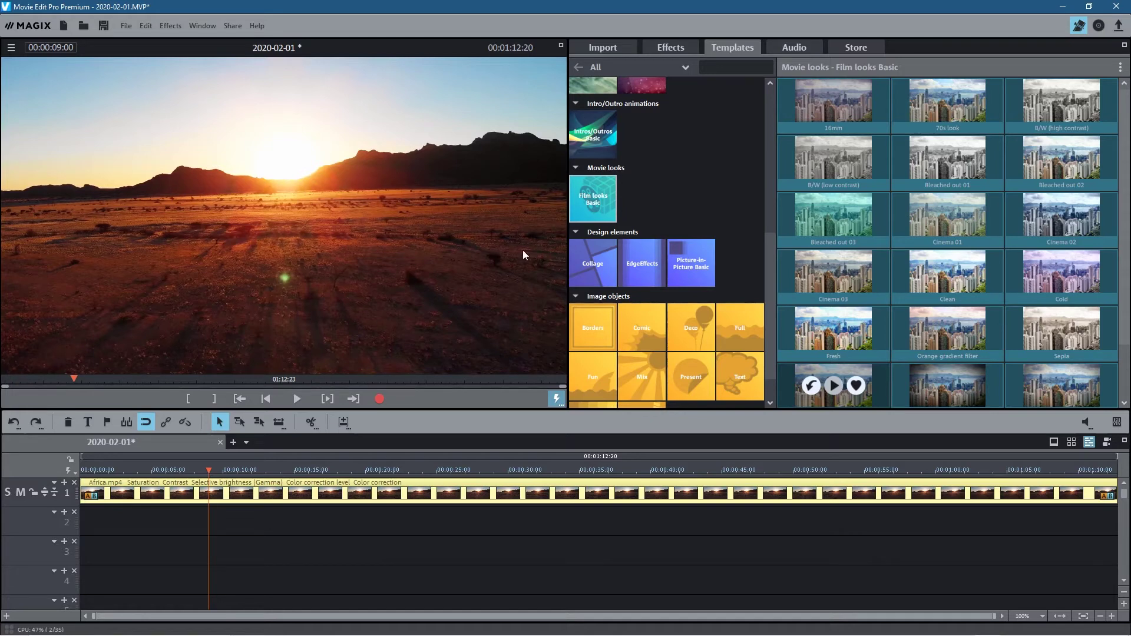
pyautogui.hotkey('ctrl', 'z')
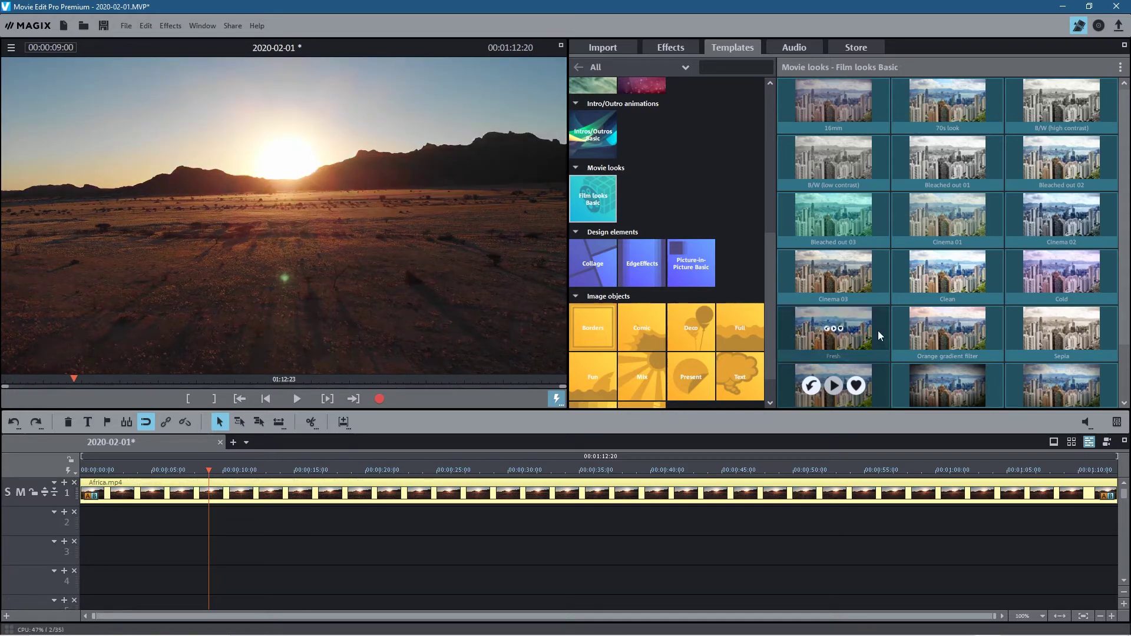
pyautogui.scroll(-2, 1126, 321)
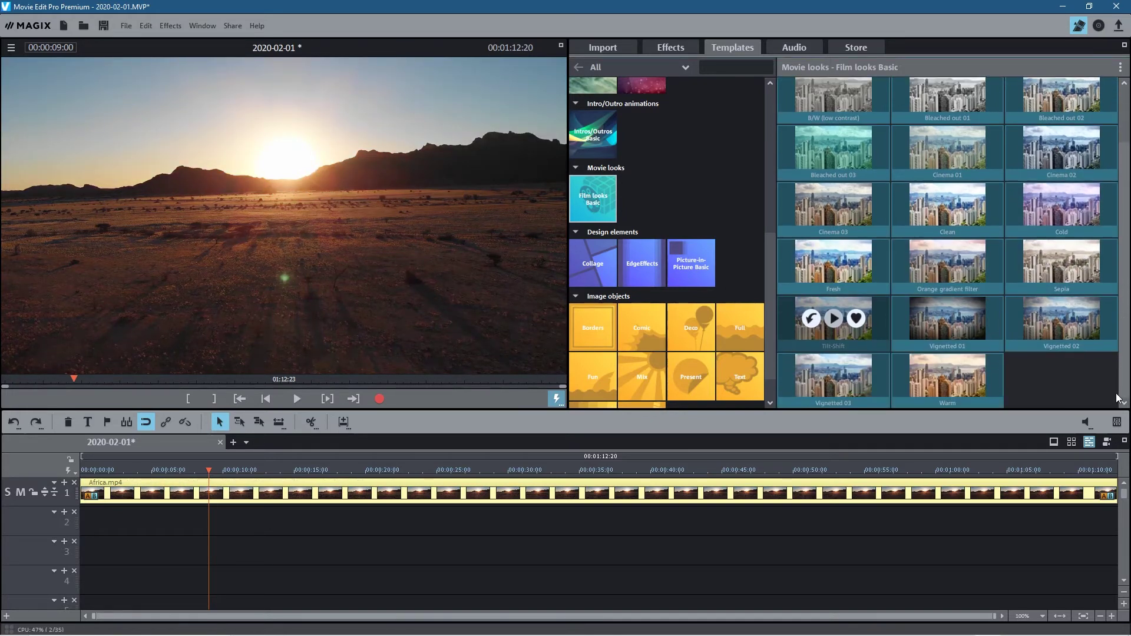
pyautogui.moveTo(911, 331); pyautogui.dragTo(214, 515)
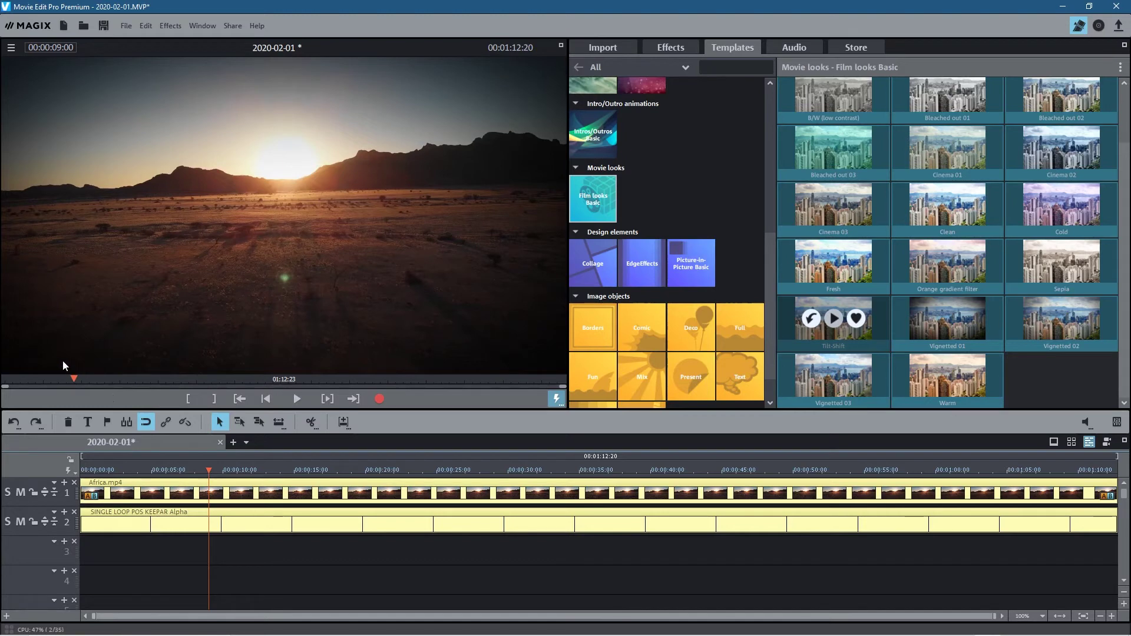
pyautogui.click(292, 400)
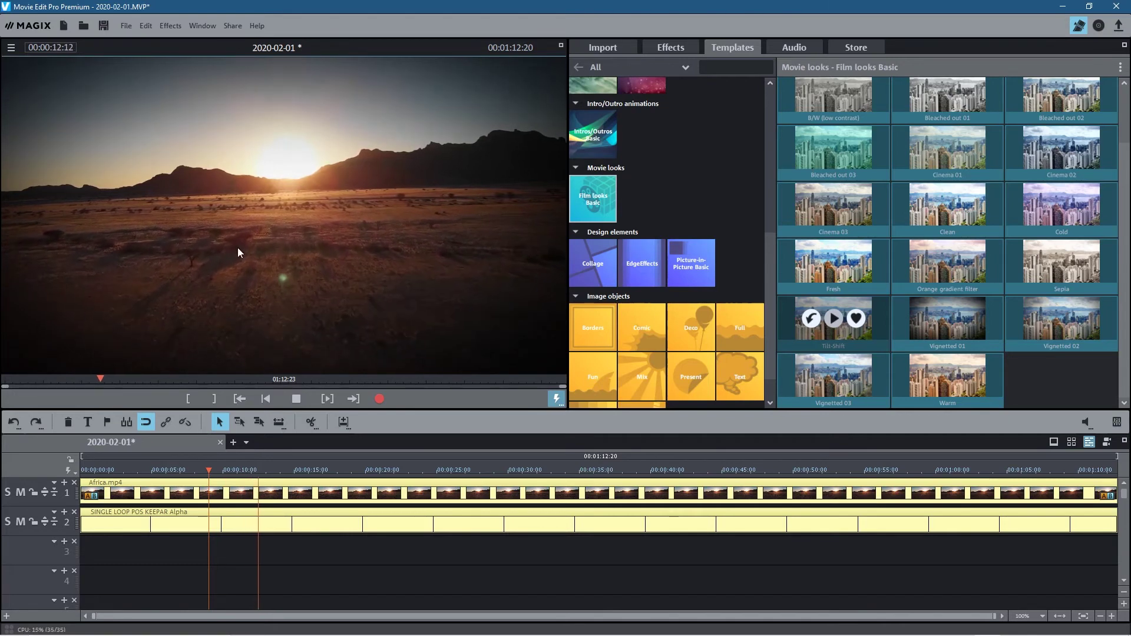
pyautogui.press('Delete')
pyautogui.click(295, 397)
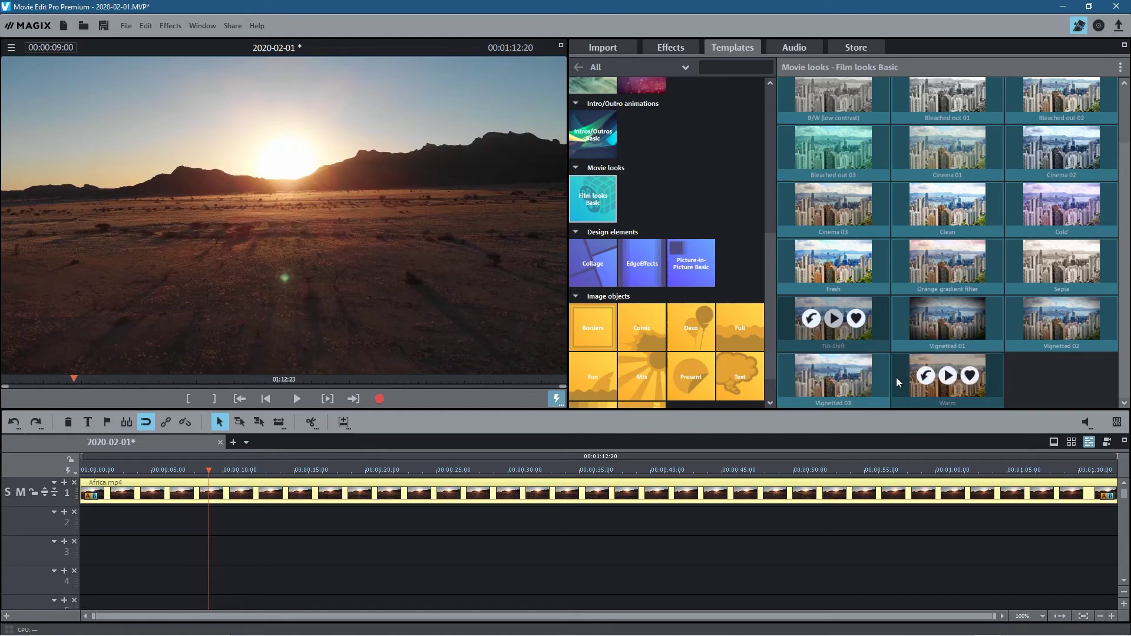
pyautogui.moveTo(804, 394); pyautogui.dragTo(170, 521)
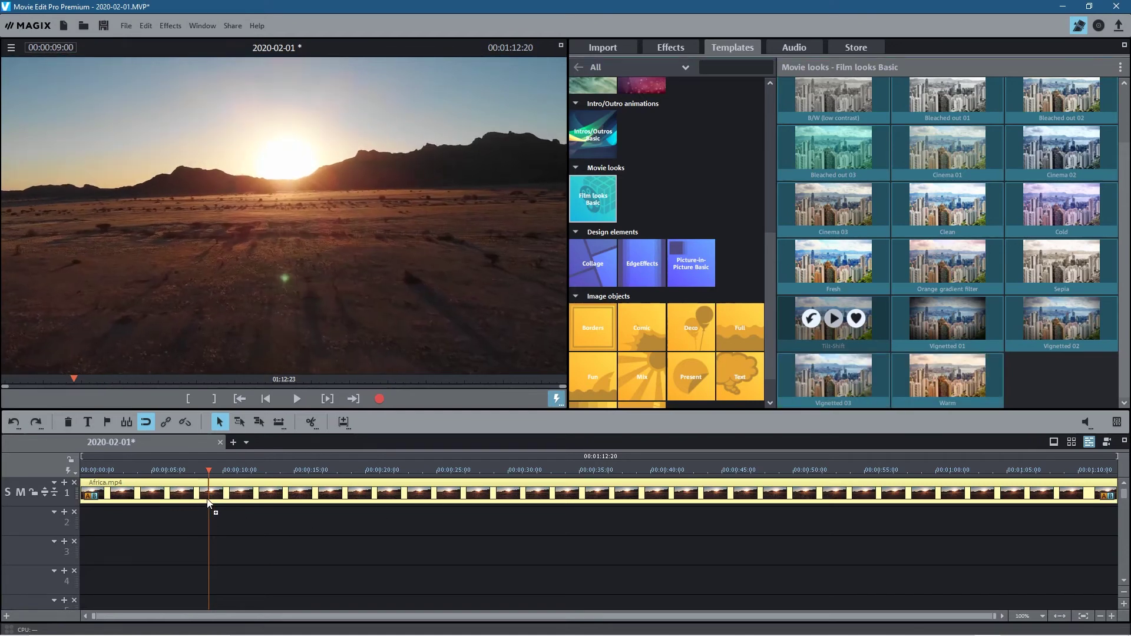
pyautogui.click(290, 398)
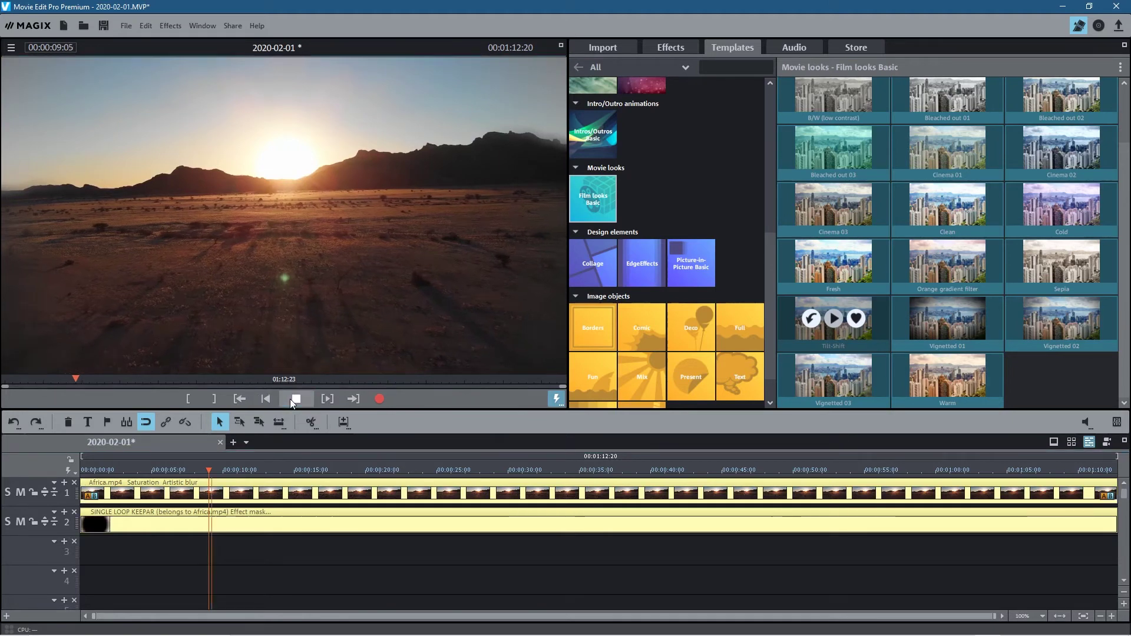
pyautogui.click(298, 398)
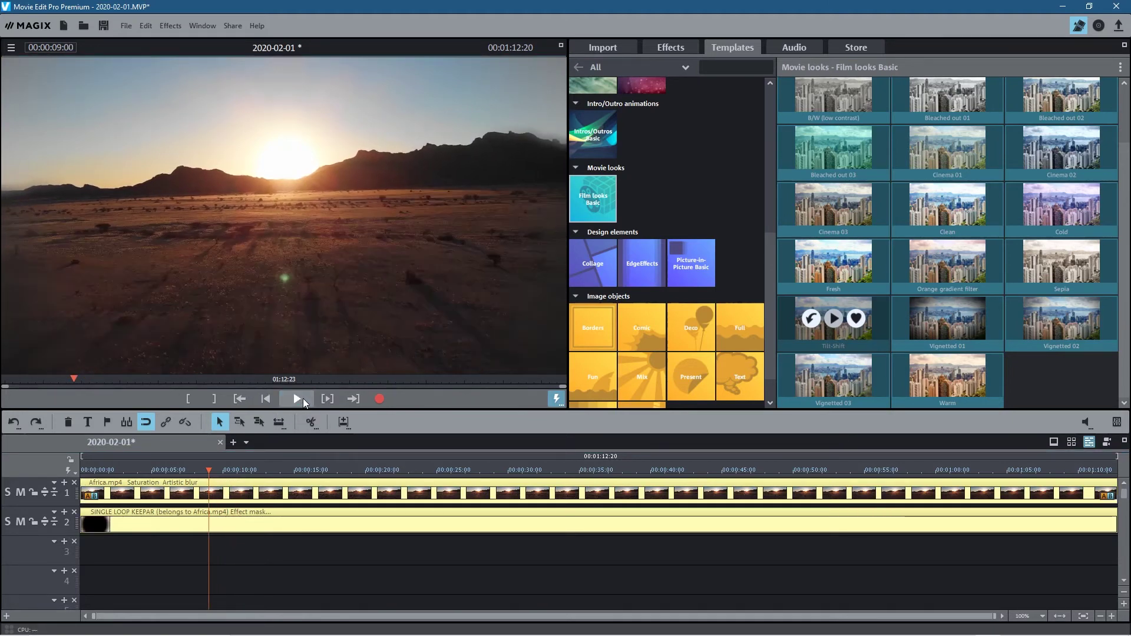
pyautogui.hotkey('ctrl', 'z')
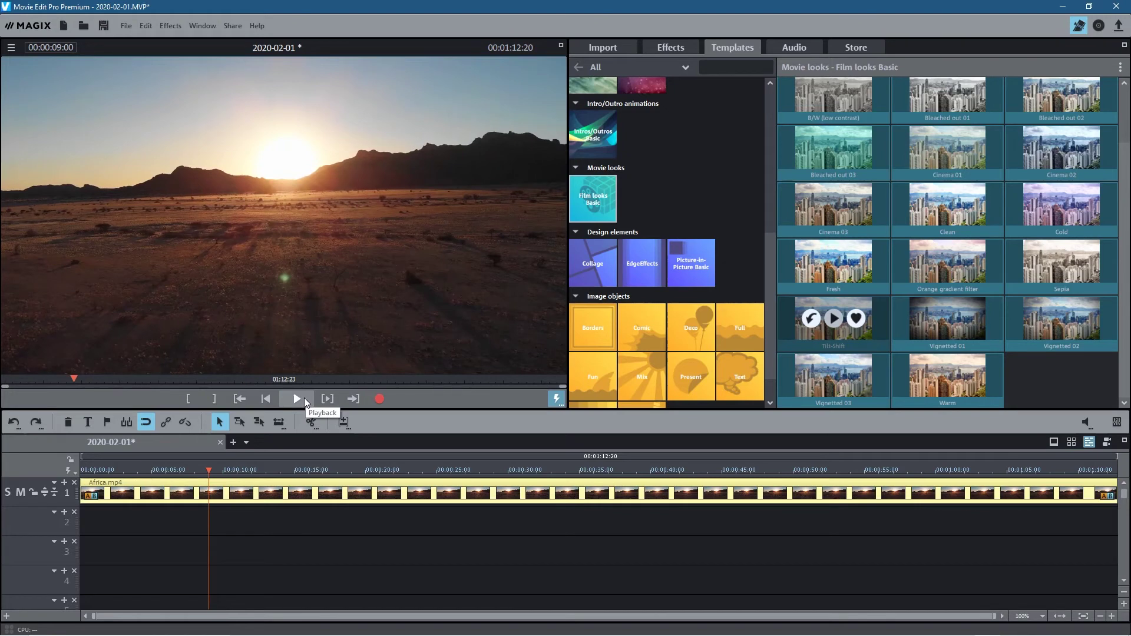
pyautogui.hotkey('ctrl', 'y')
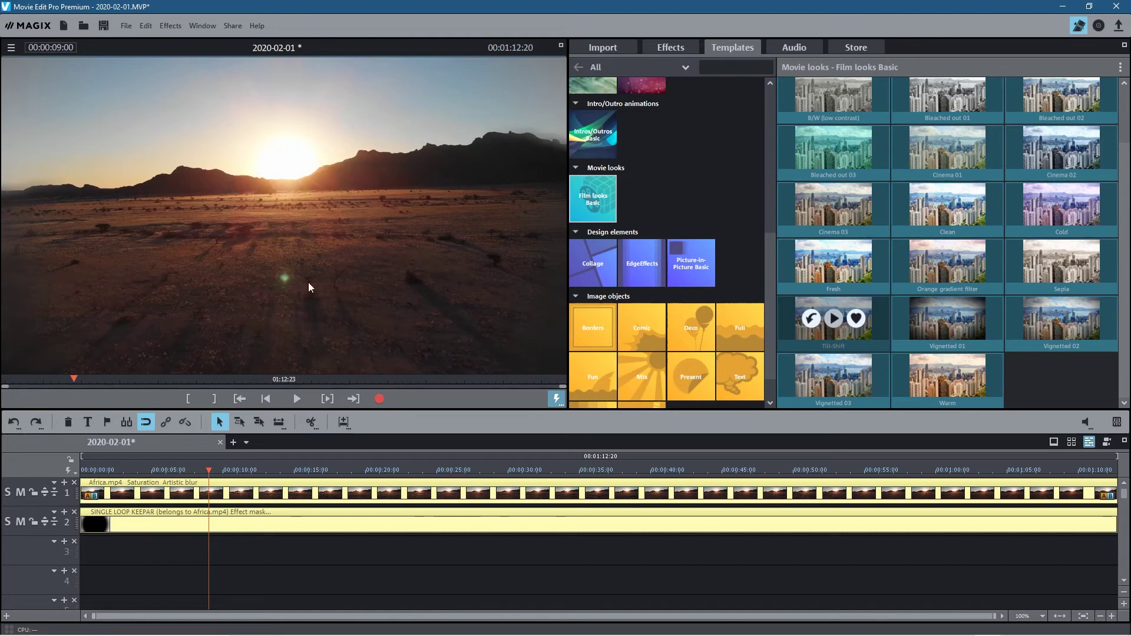
pyautogui.hotkey('ctrl', 'z')
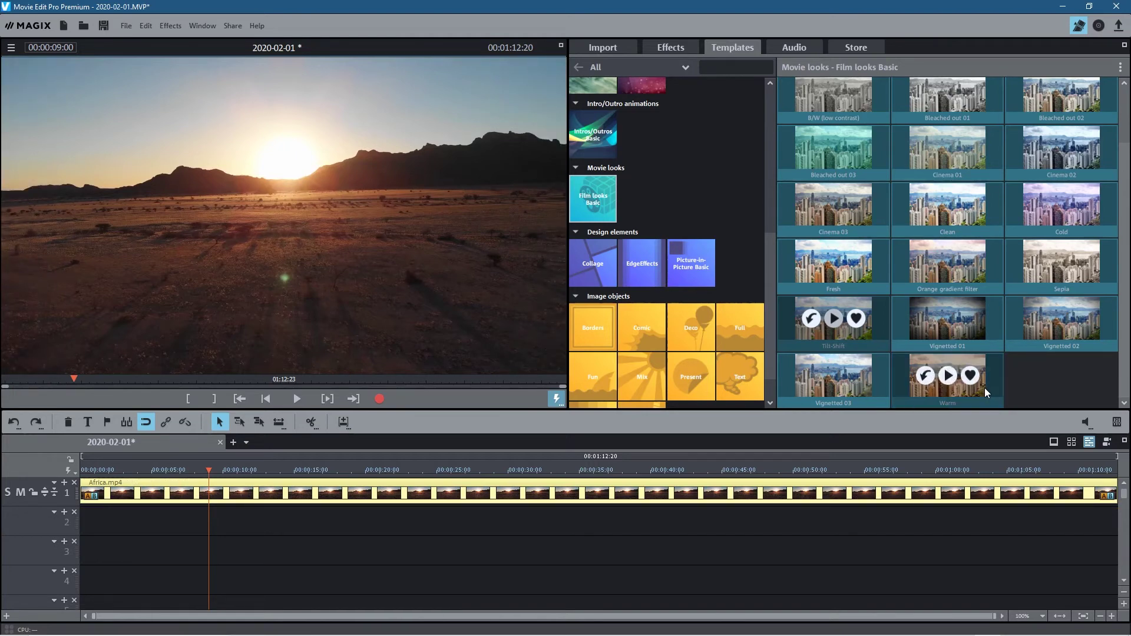
pyautogui.moveTo(916, 388); pyautogui.dragTo(211, 495)
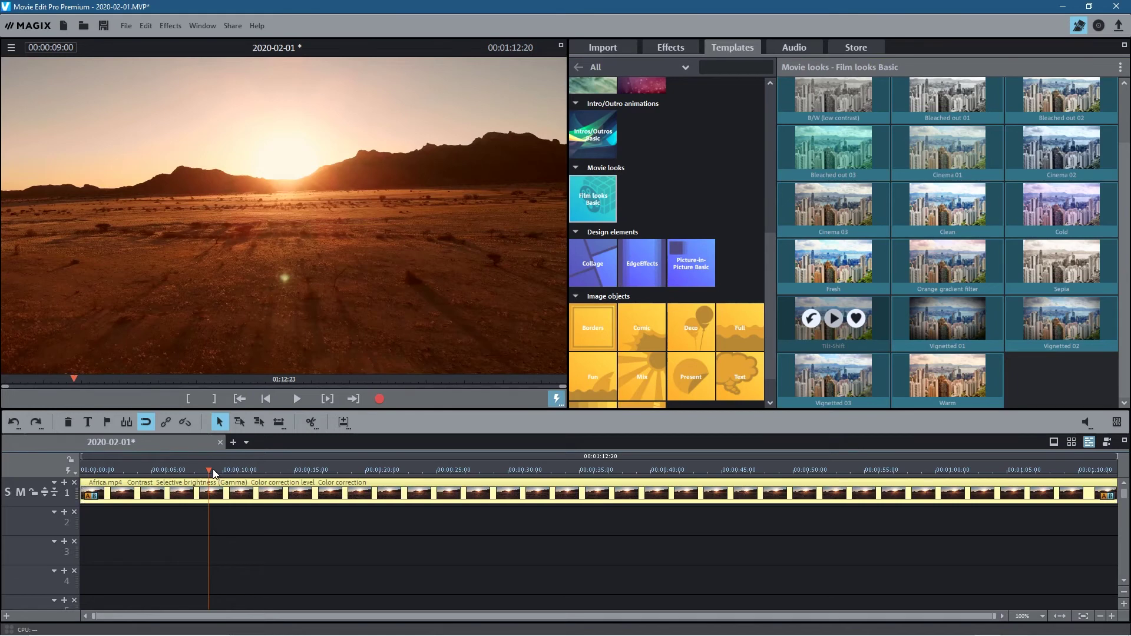
pyautogui.moveTo(212, 474)
pyautogui.mouseDown()
pyautogui.moveTo(240, 474)
pyautogui.moveTo(196, 474)
pyautogui.mouseUp()
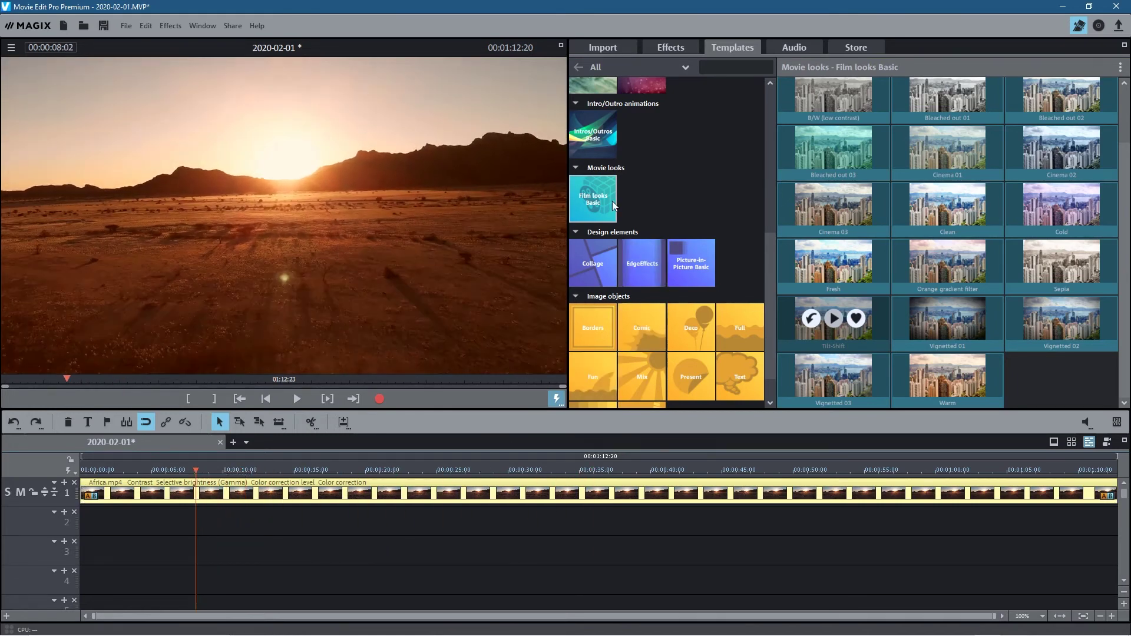
pyautogui.click(297, 492)
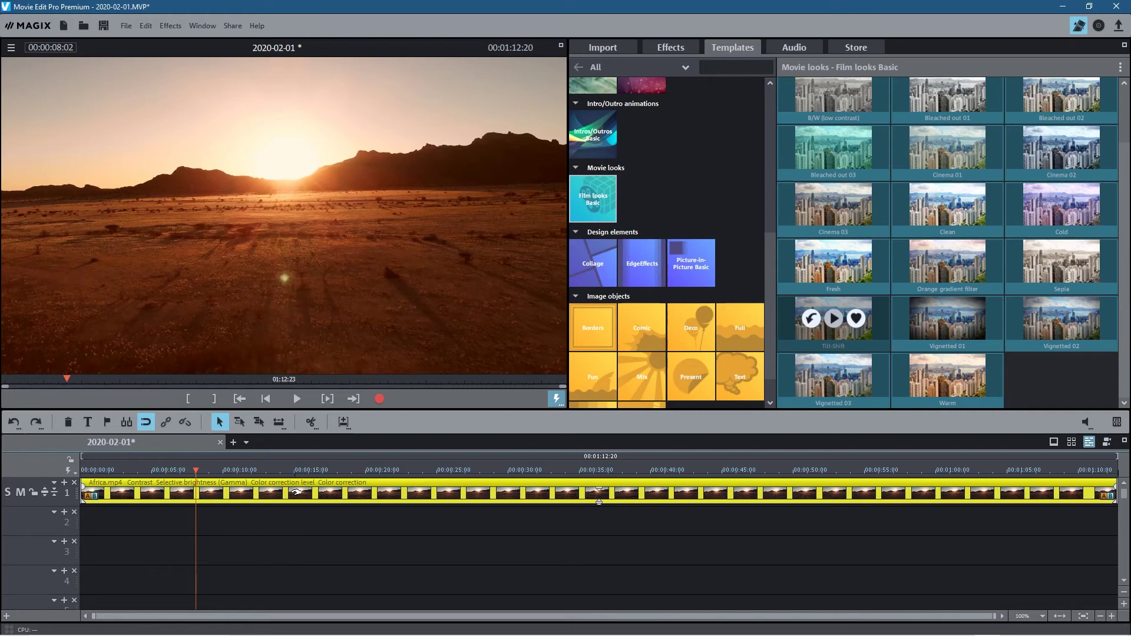
pyautogui.hotkey('ctrl', 'z')
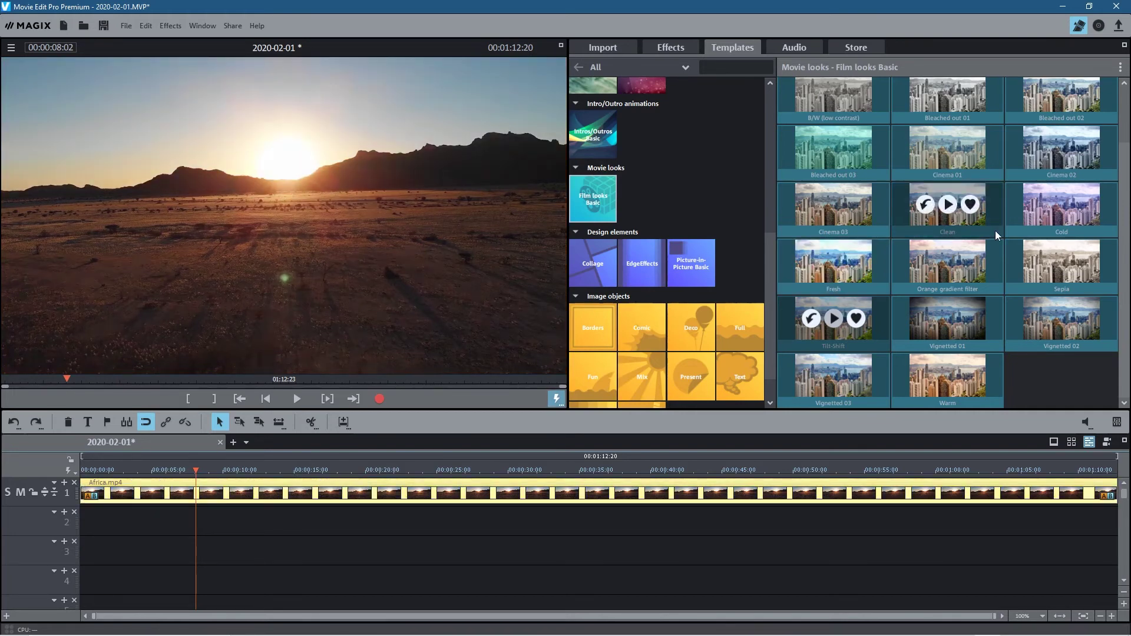
pyautogui.moveTo(799, 215); pyautogui.dragTo(181, 475)
# Undo the Cinema 03 look on Africa.mp4 and minimise the editor to the Windows desktop
pyautogui.hotkey('ctrl', 'z')
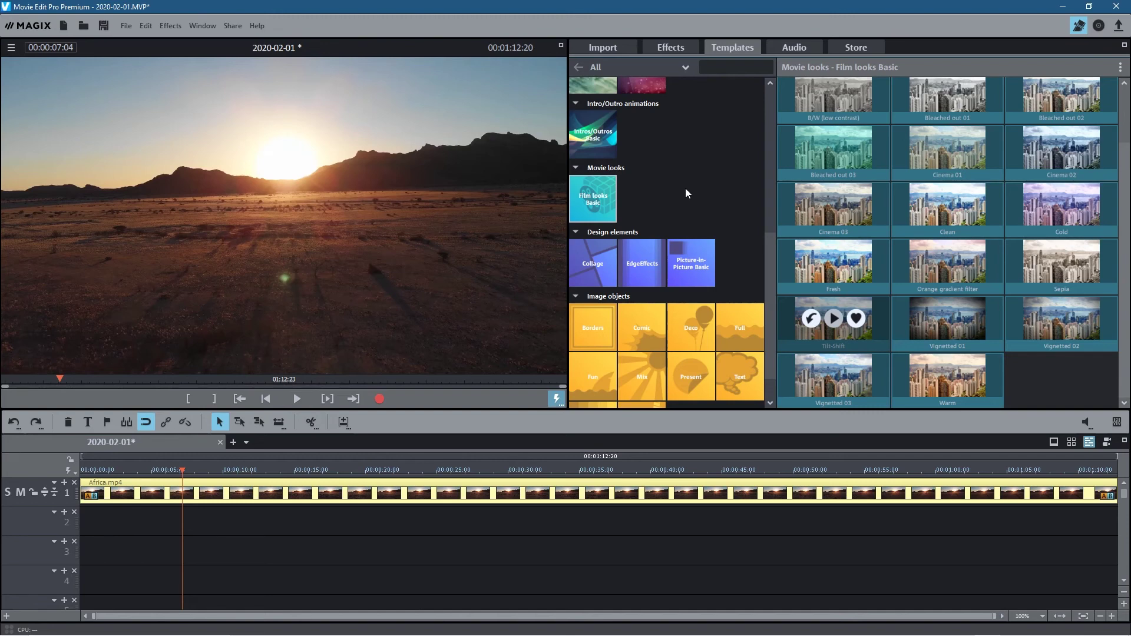
pyautogui.click(1064, 9)
pyautogui.press('super+d')
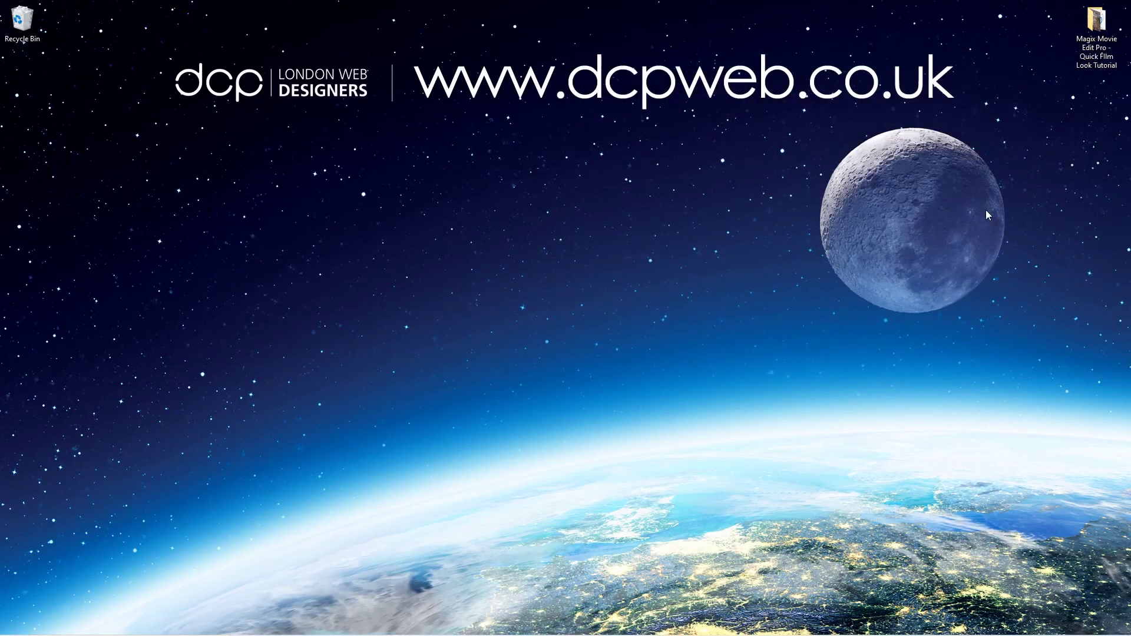